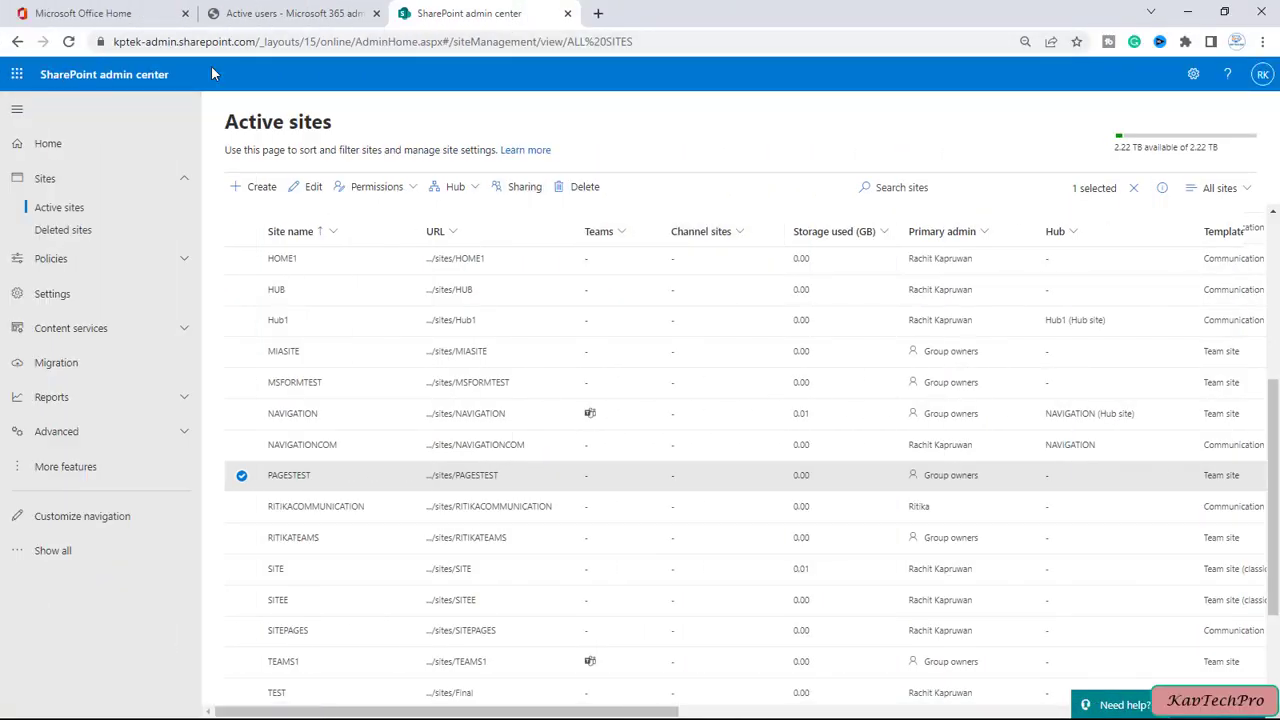
Step: Open the PAGESTEST site in a new tab and switch to its home page
click(462, 479)
click(709, 9)
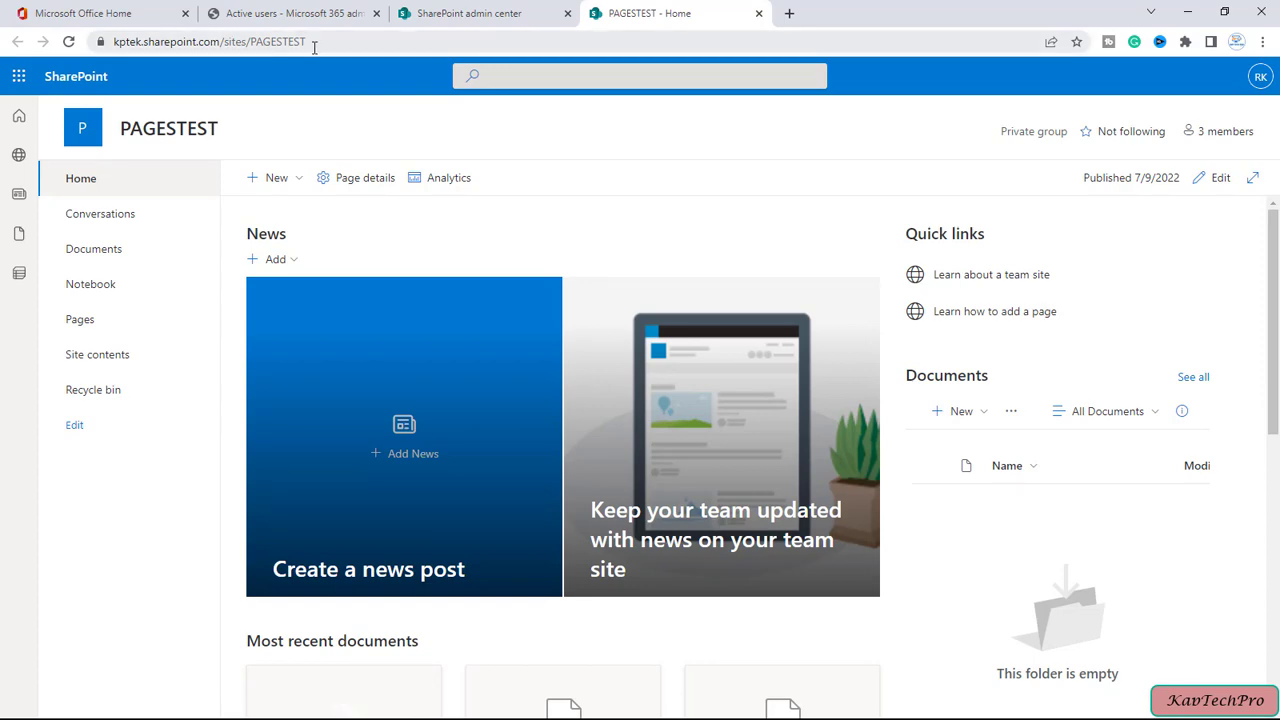
scroll(1080, 423, down, 4)
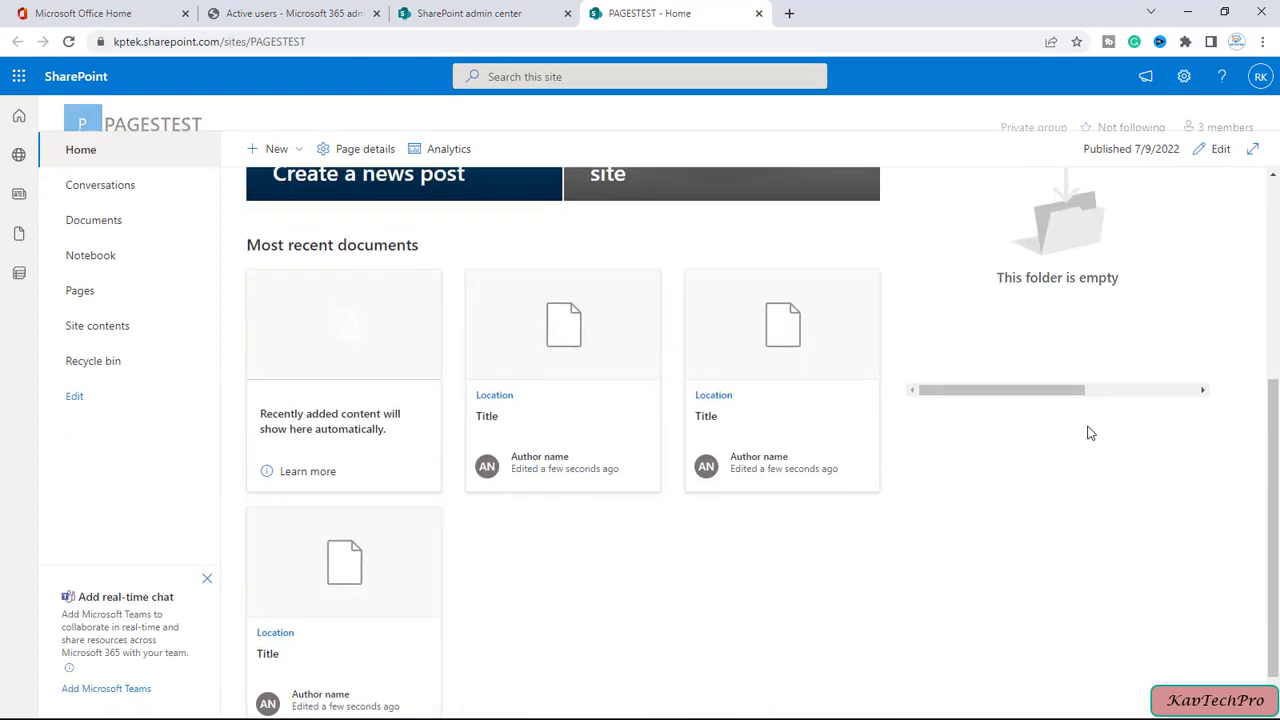
scroll(1091, 446, up, 4)
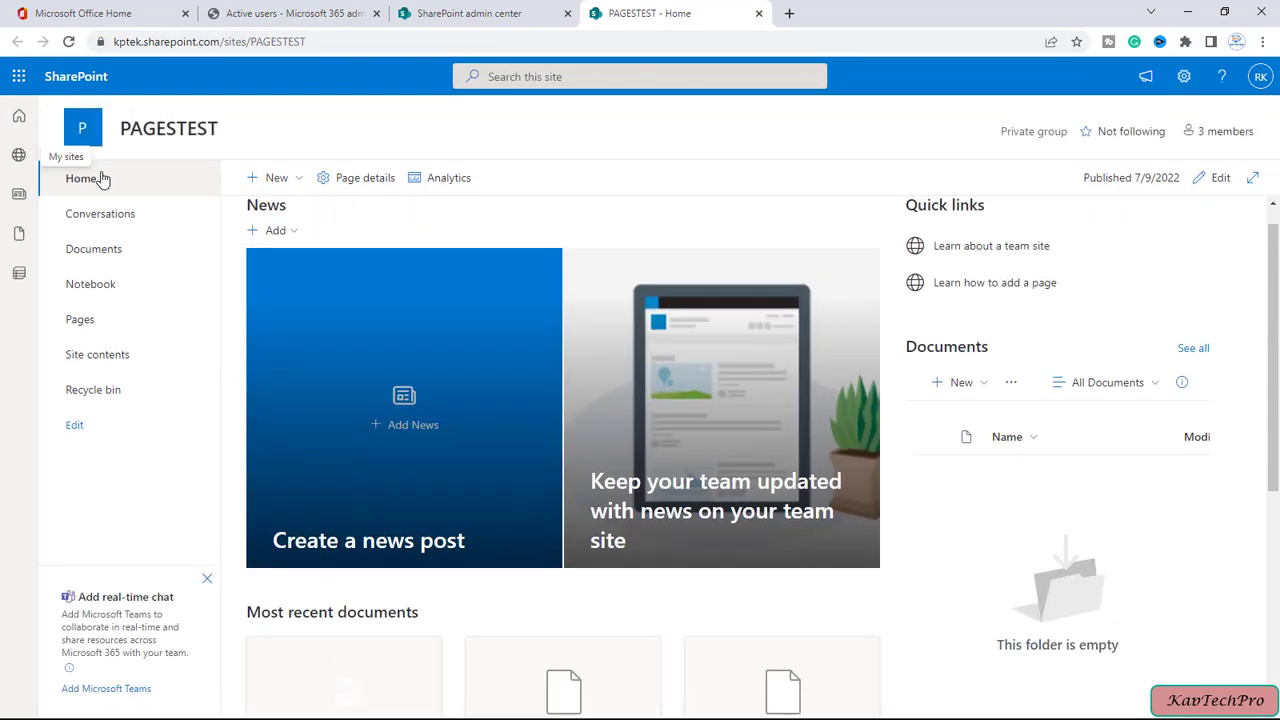
Step: Review the 3 group members (one owner, two members), then close the membership panel
click(1222, 140)
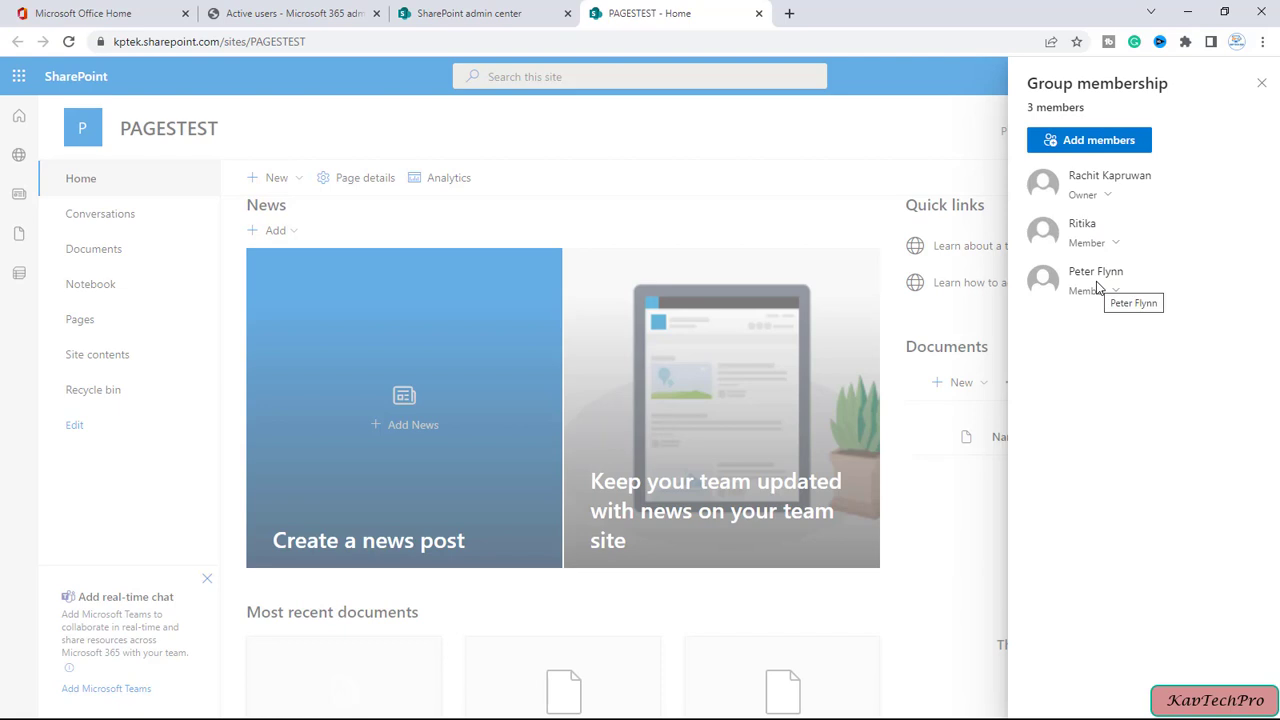
click(1260, 84)
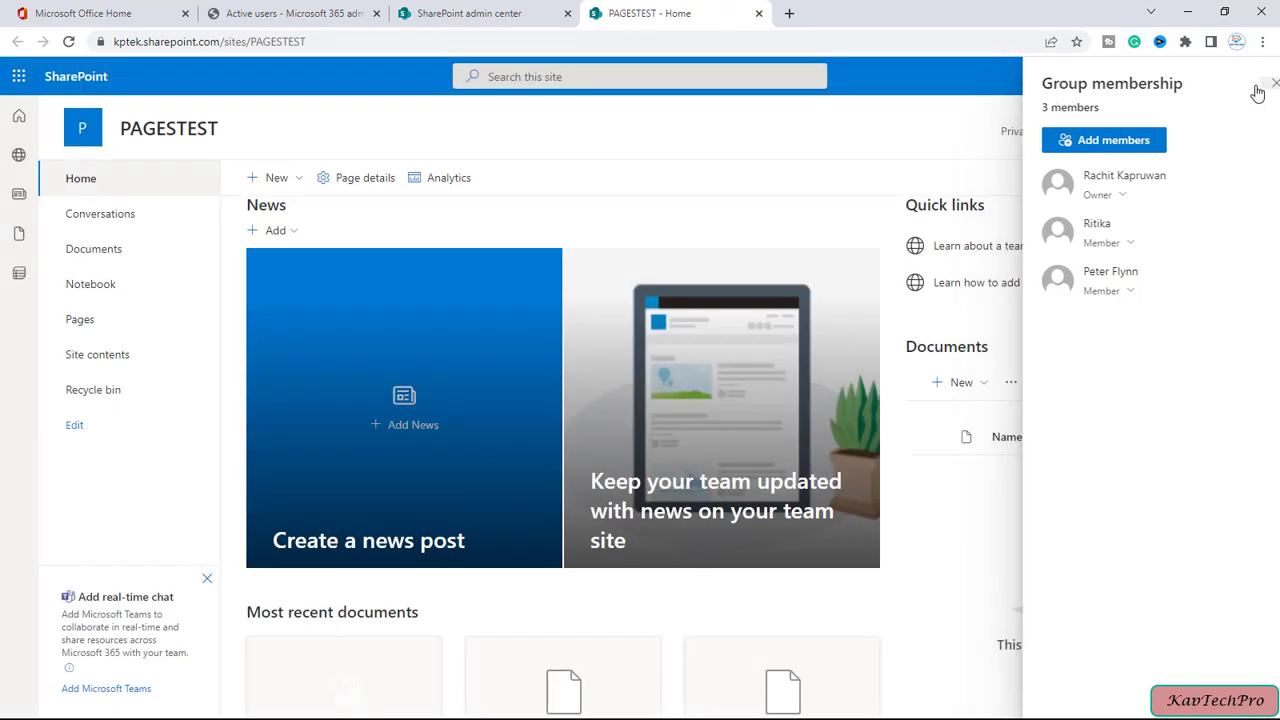
scroll(461, 450, up, 1)
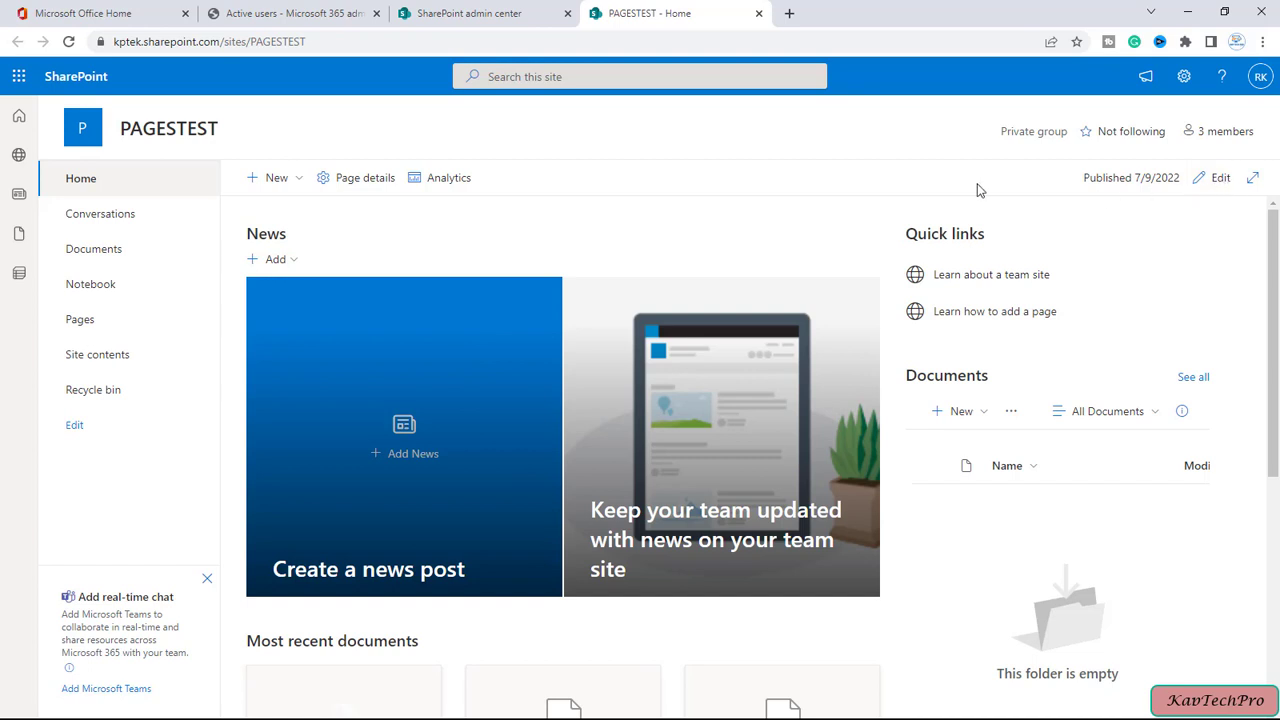
Step: Put the PAGESTEST home page into edit mode and republish it, now published 7/9/2022
click(1212, 180)
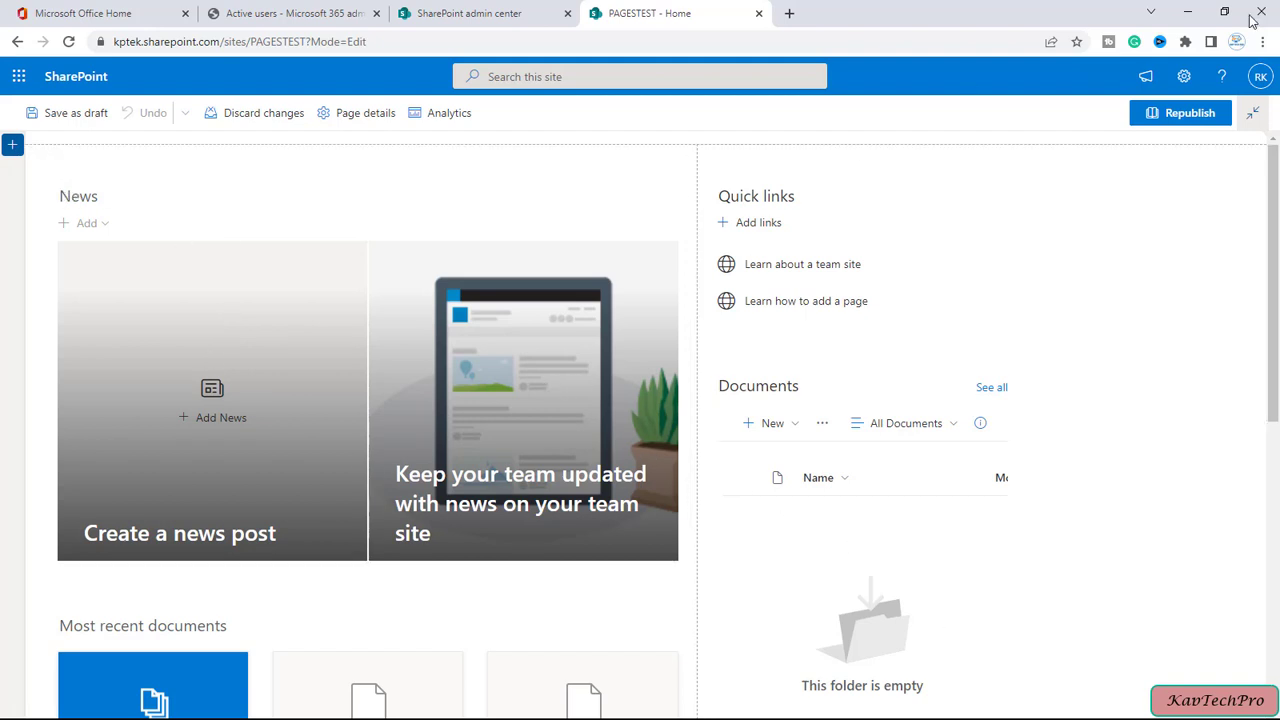
click(1198, 116)
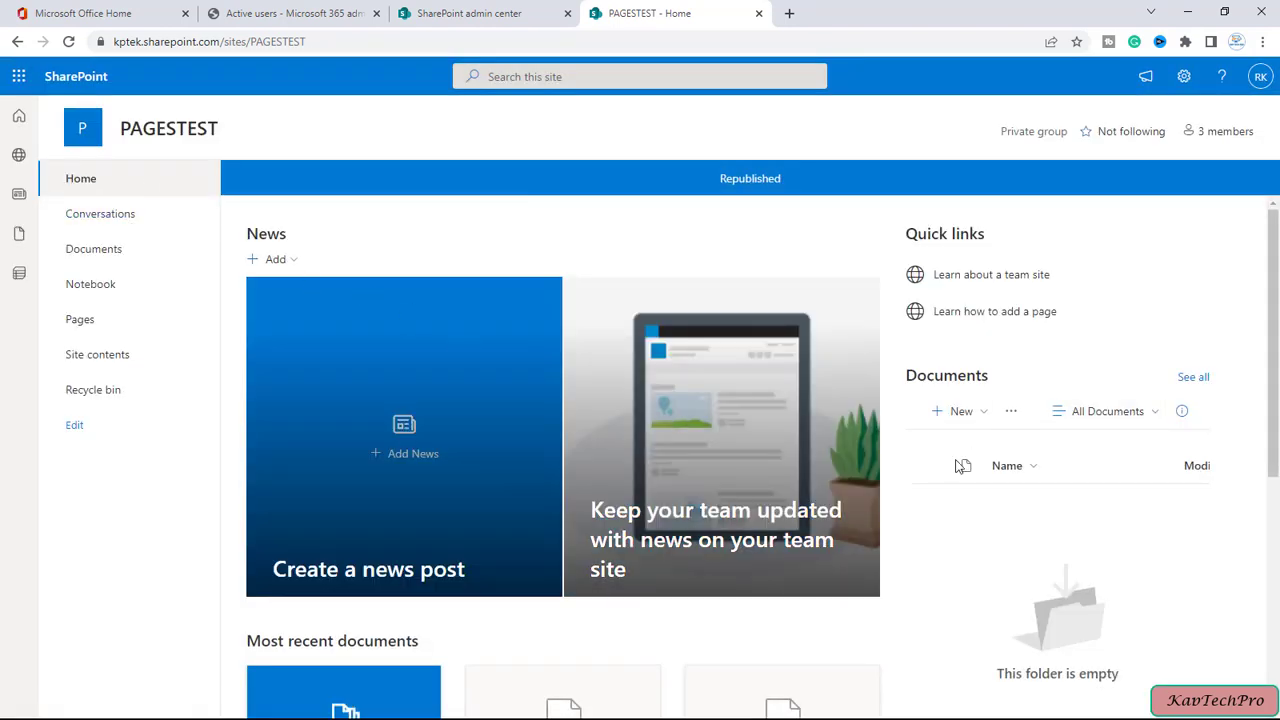
scroll(623, 443, down, 4)
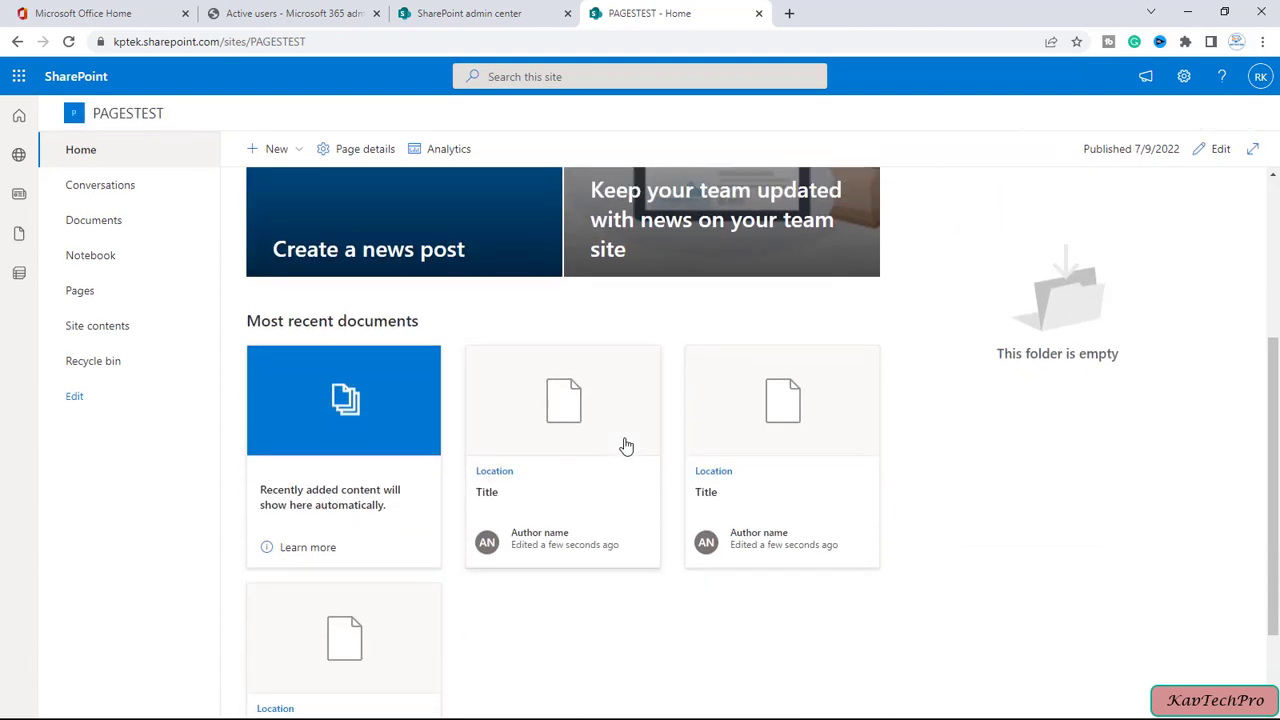
scroll(623, 443, up, 4)
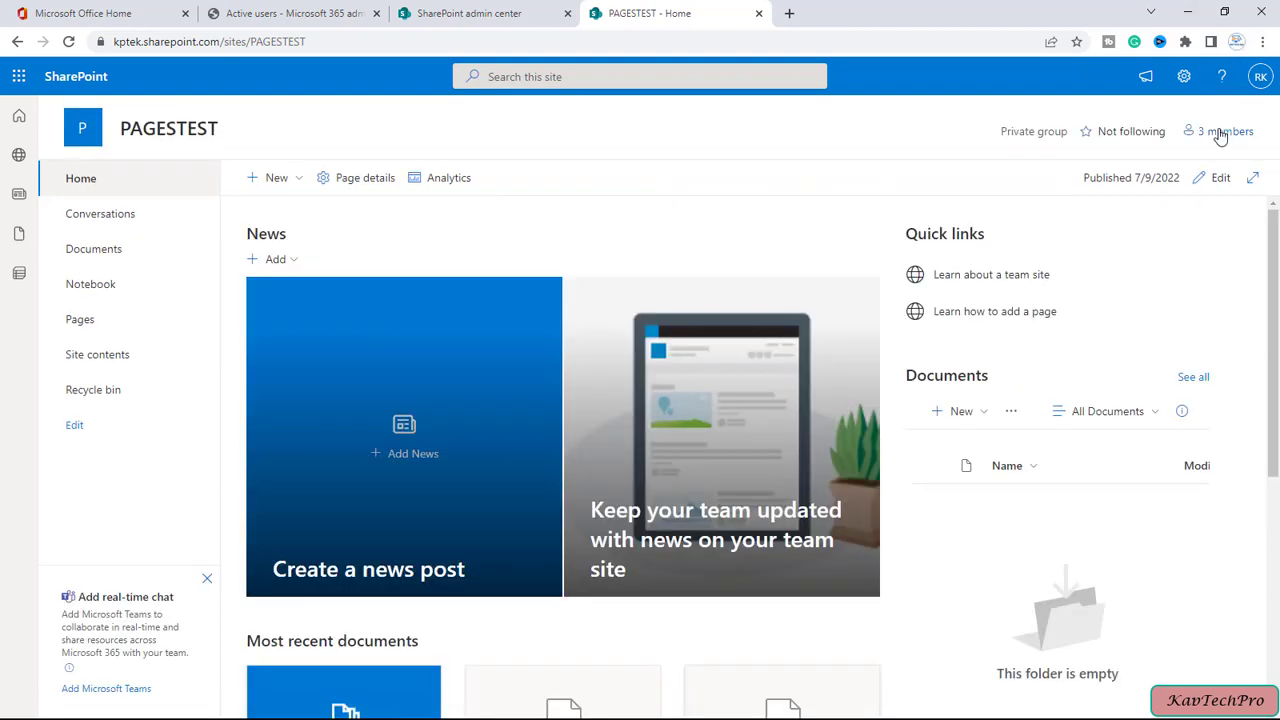
Step: Switch to the other browser and confirm which member account is signed in
click(1189, 16)
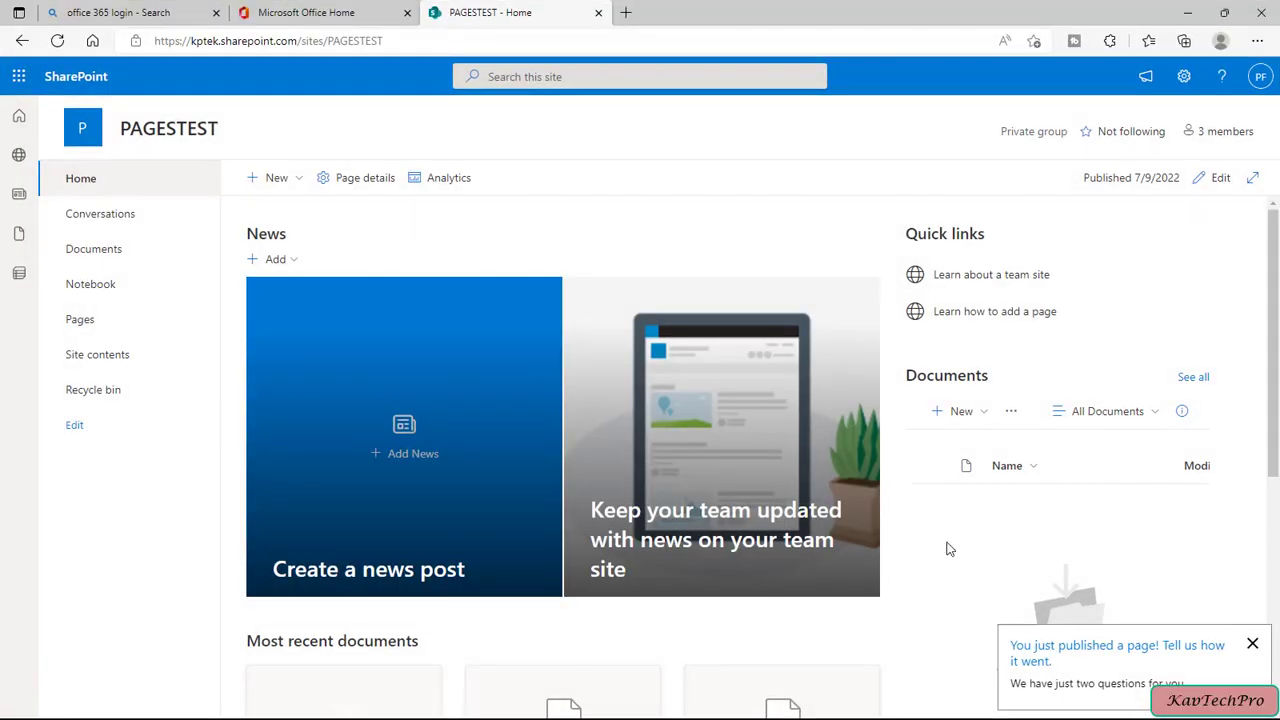
click(1261, 78)
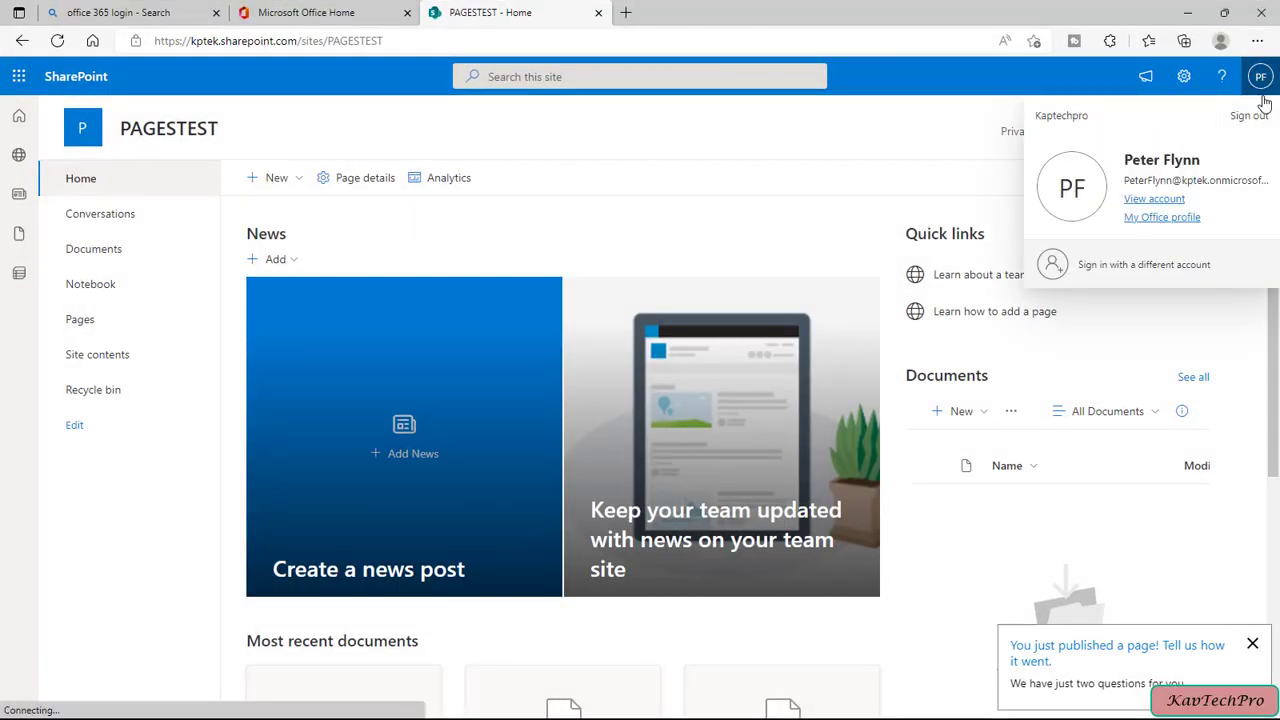
click(351, 71)
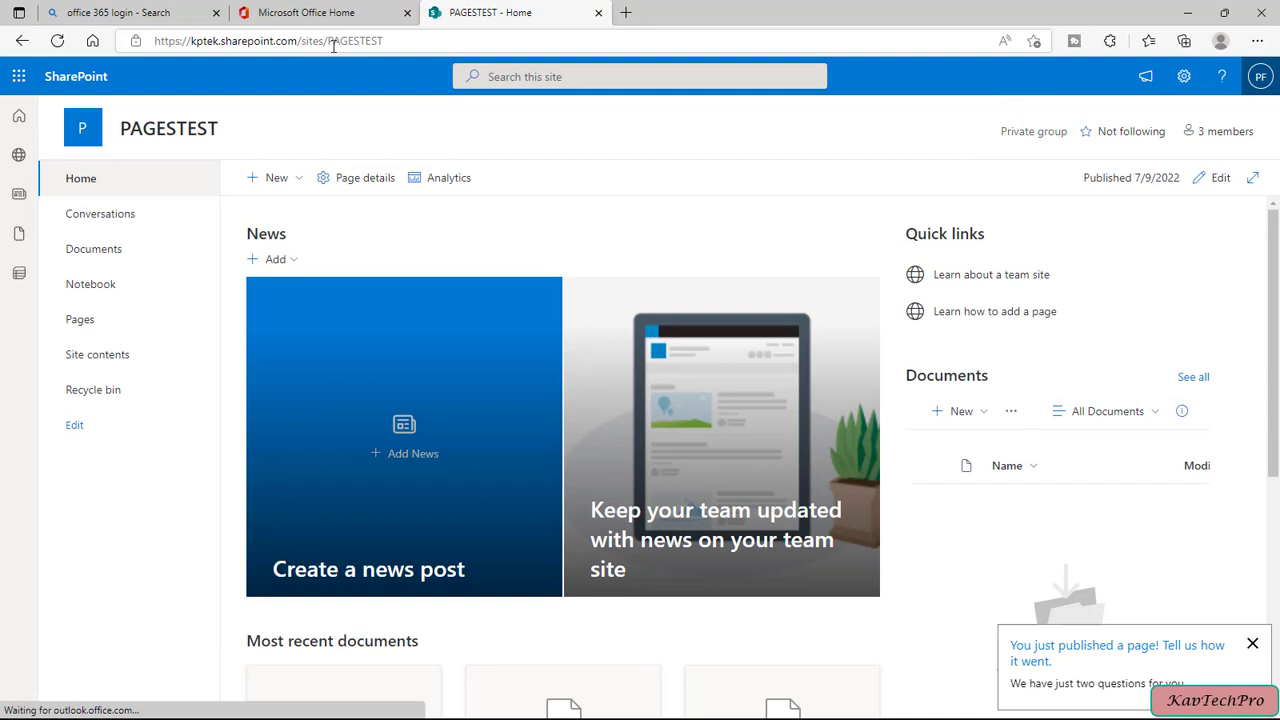
Step: As the member, edit and republish the PAGESTEST home page
click(1214, 178)
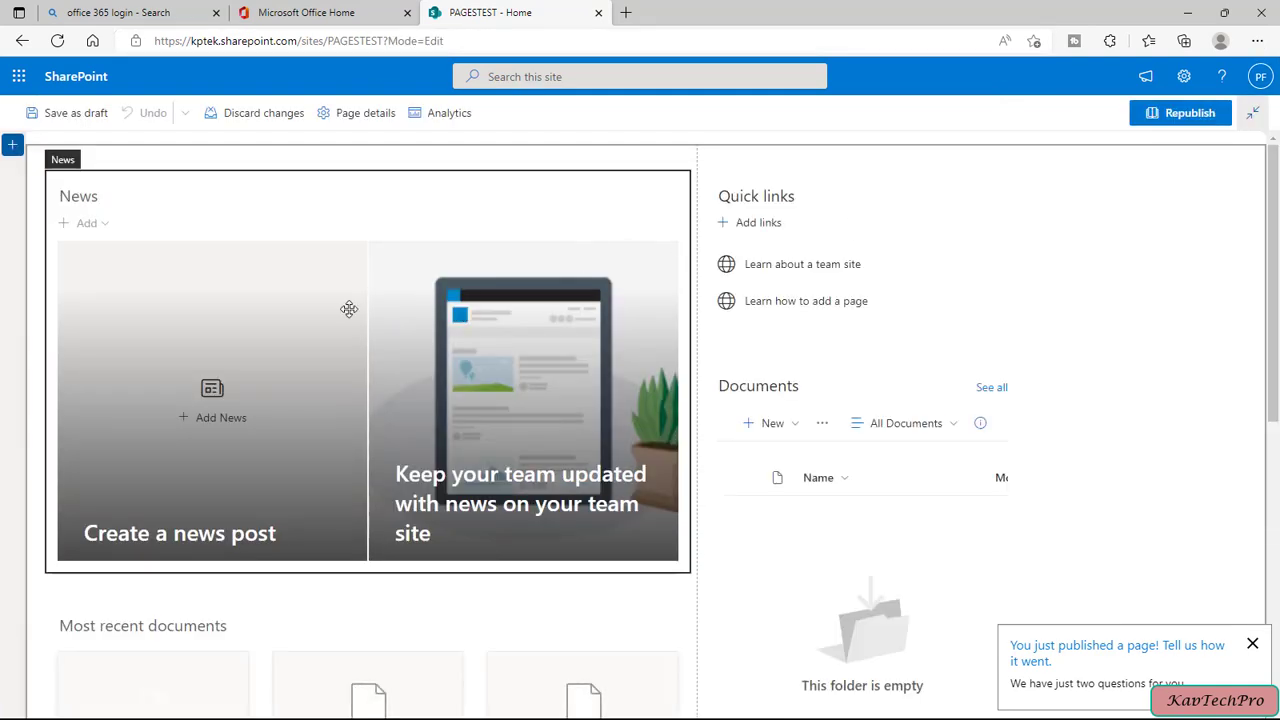
scroll(700, 406, down, 4)
scroll(720, 406, up, 4)
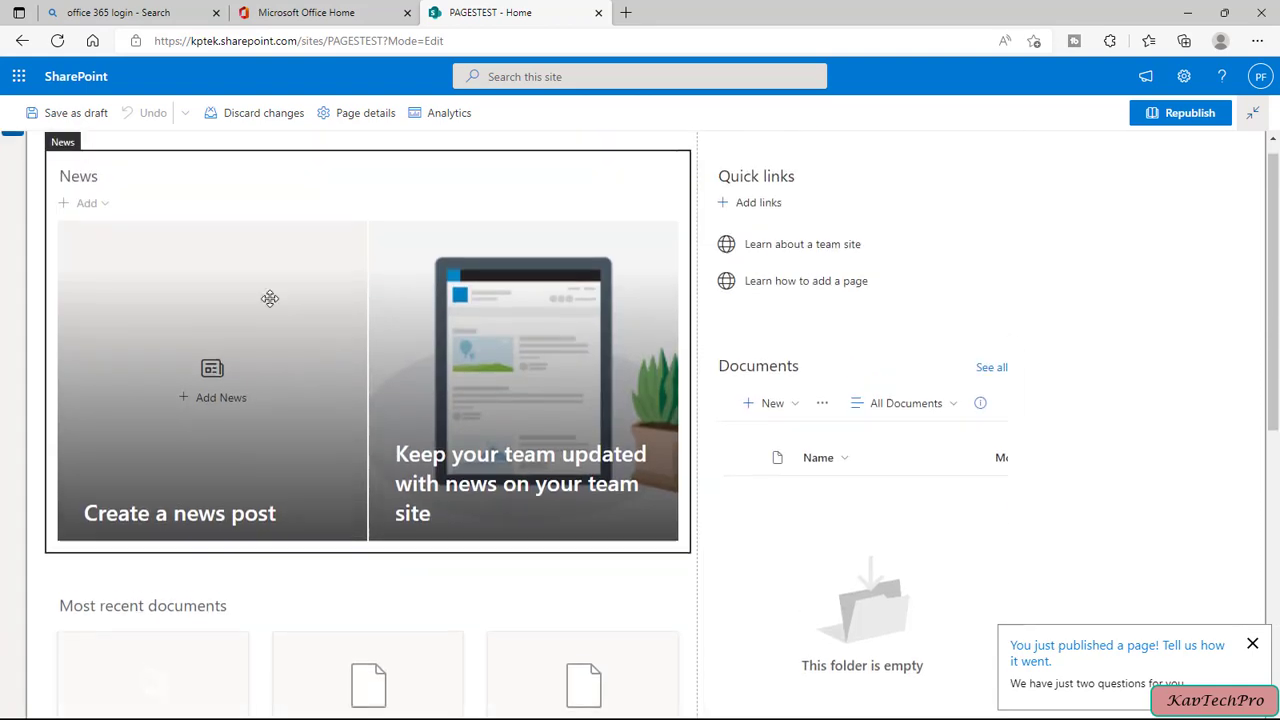
click(1180, 113)
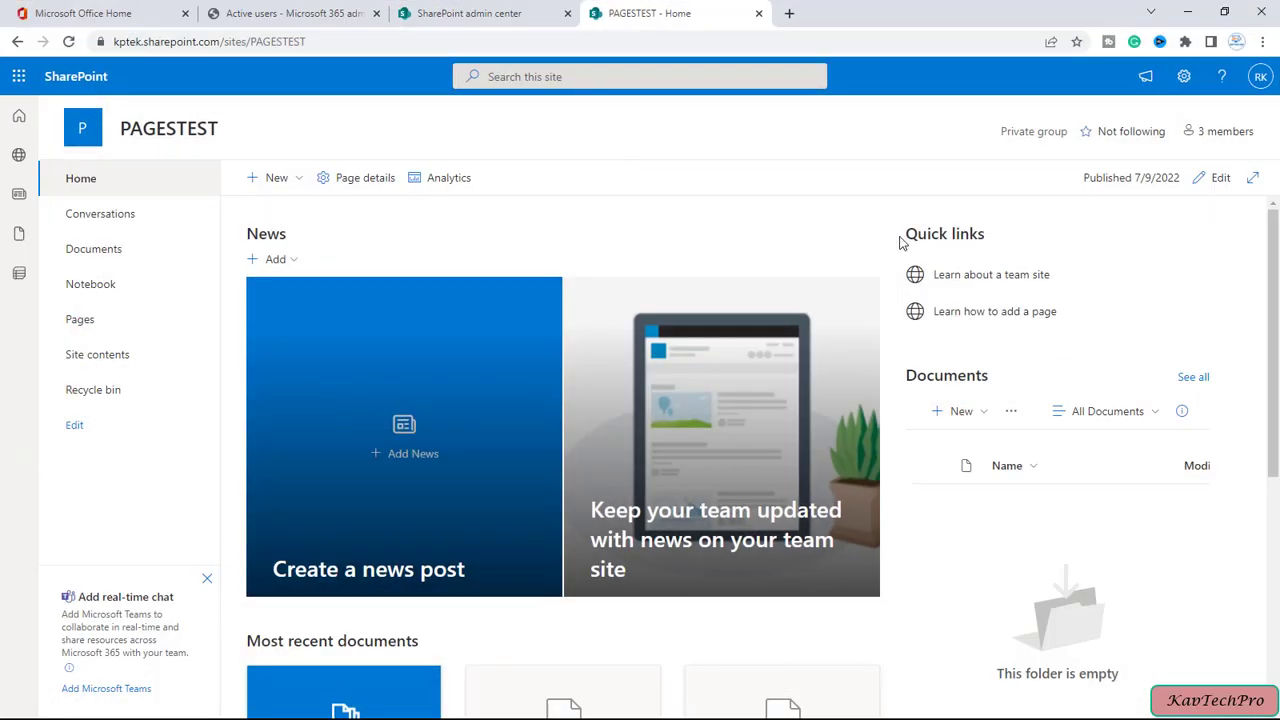
Step: Go to Site contents > Site Pages and bring up Manage access for Home.aspx
click(1261, 77)
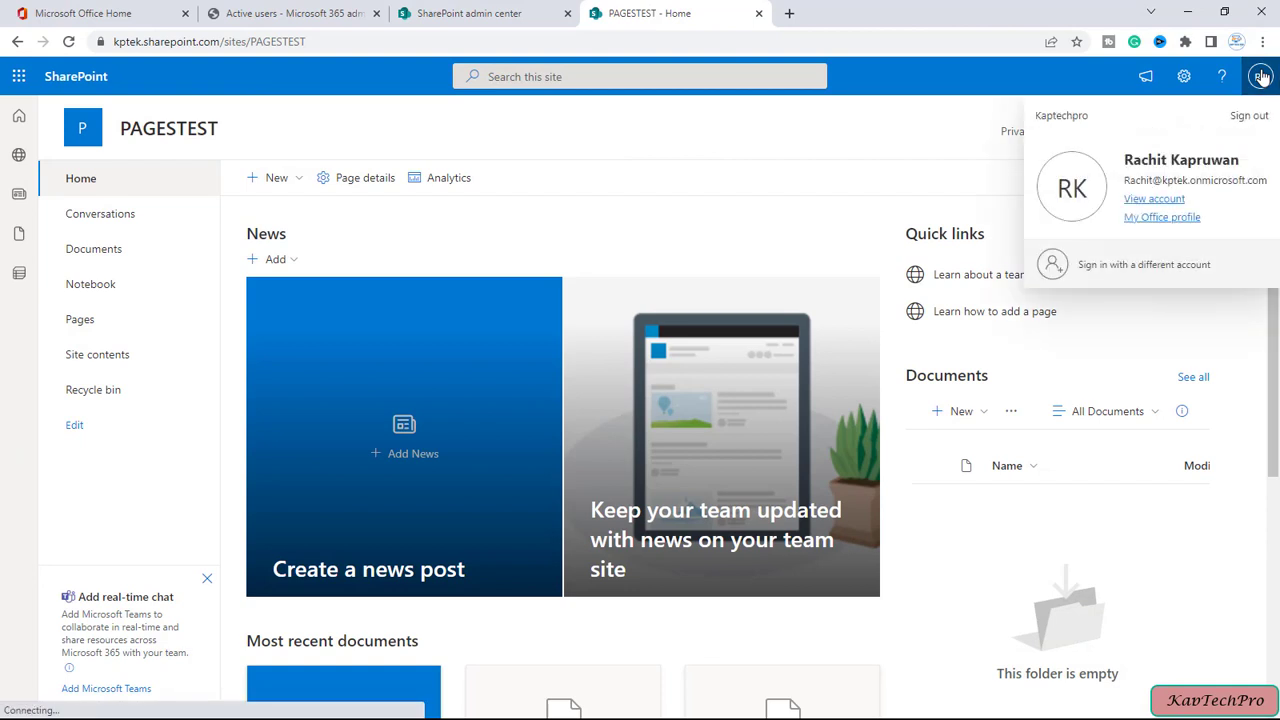
click(1261, 77)
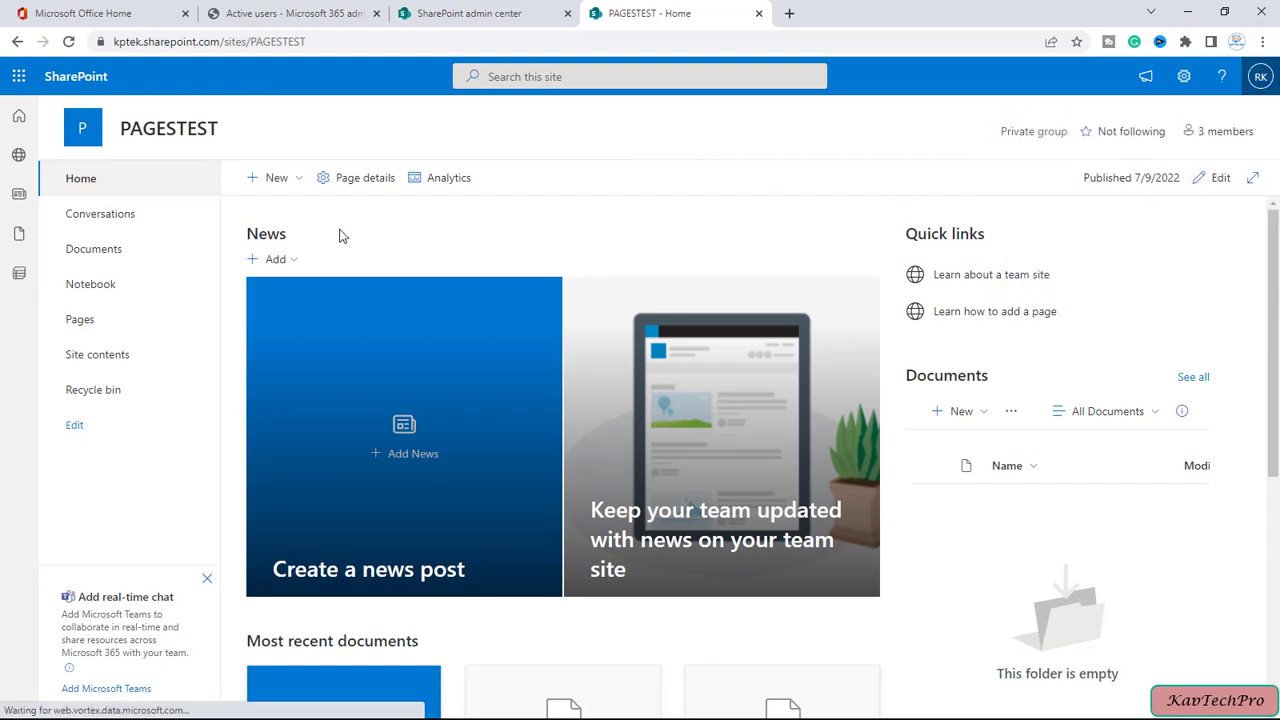
click(155, 365)
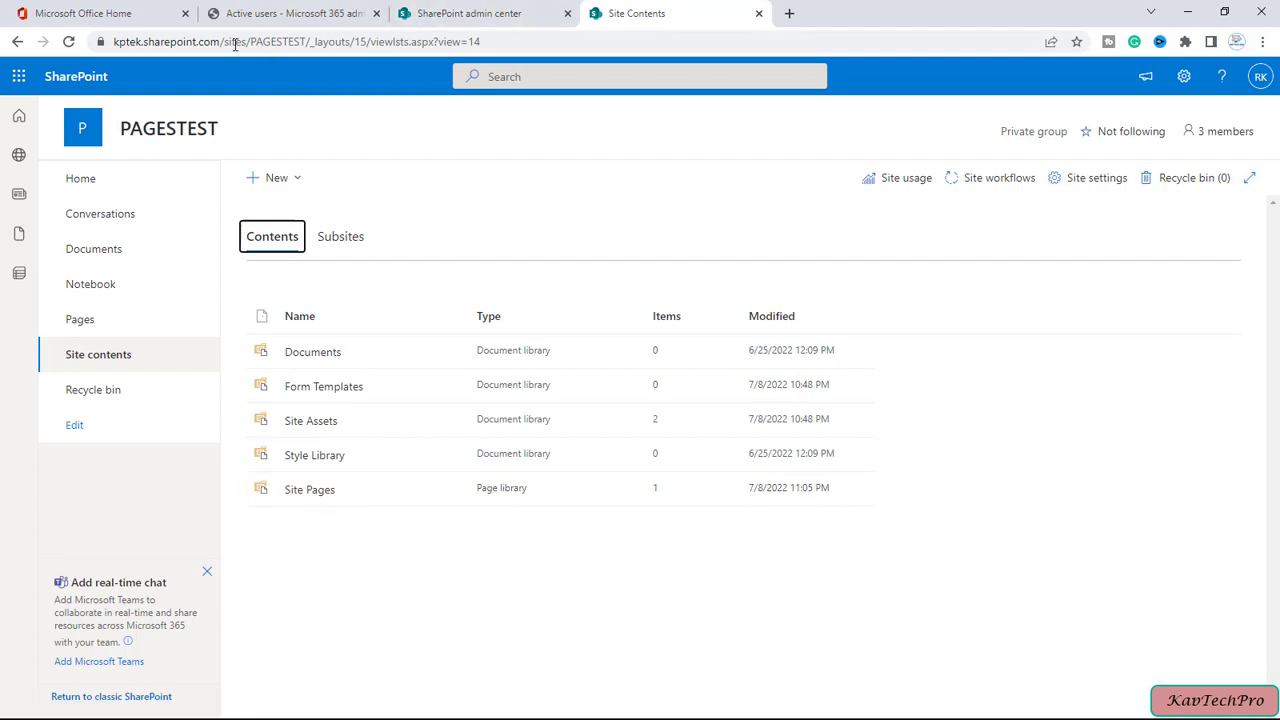
click(309, 491)
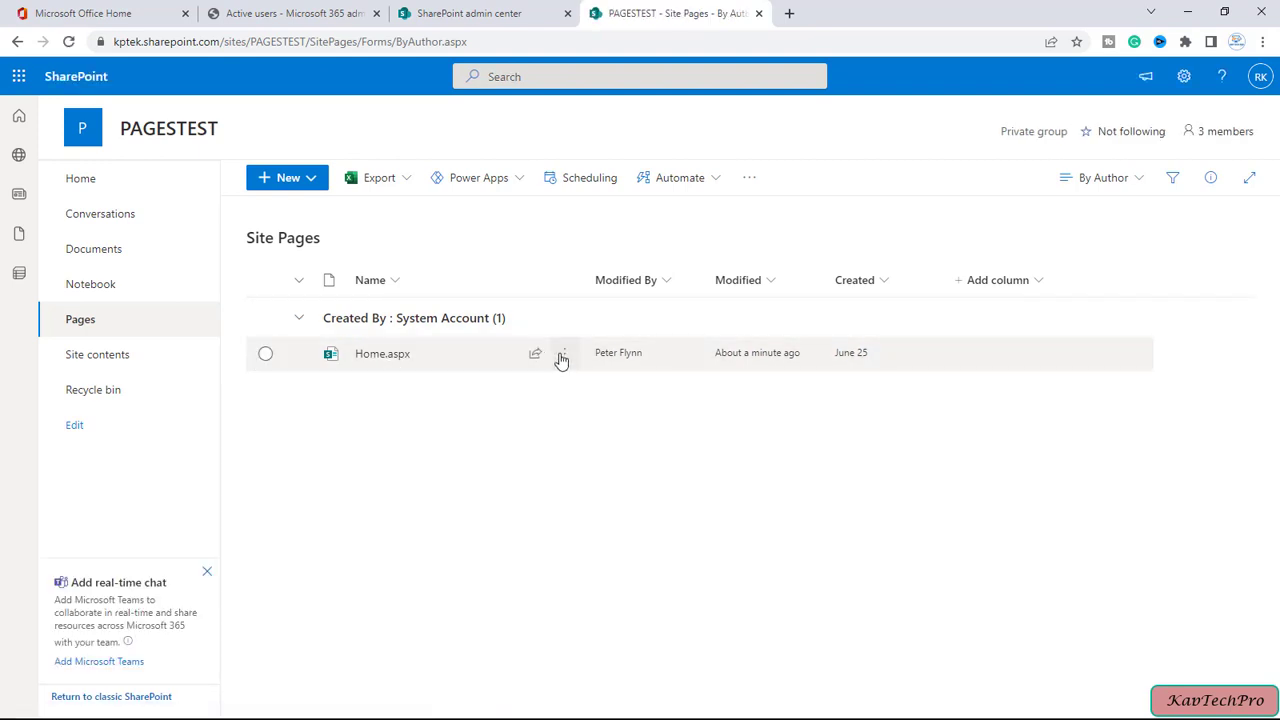
click(565, 360)
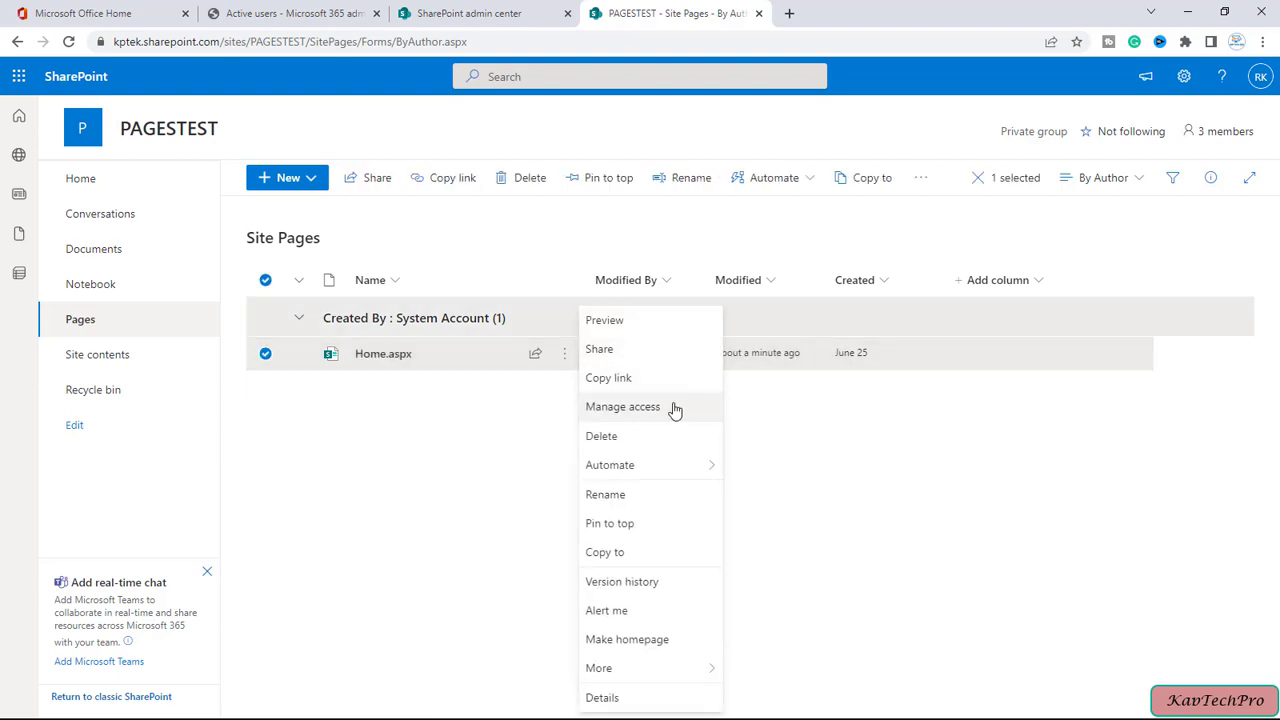
click(622, 406)
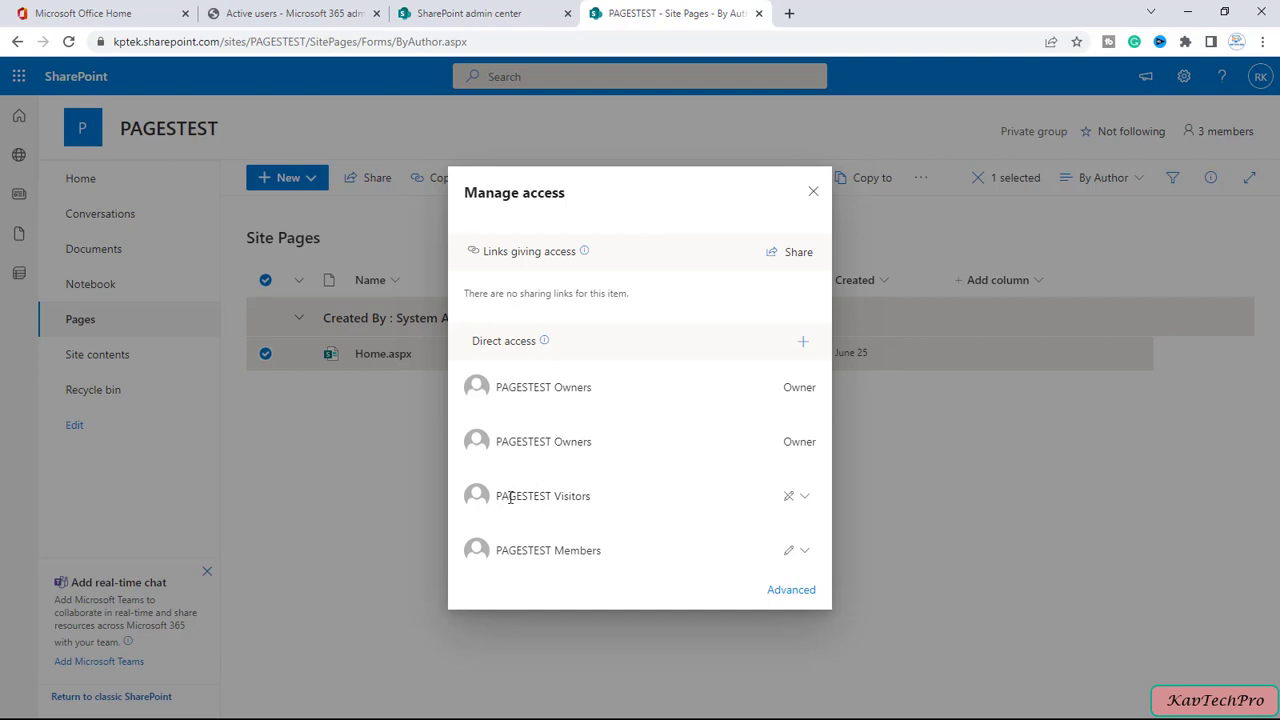
Step: Look at the PAGESTEST Visitors permission options for Home.aspx, then close the access panel
click(802, 499)
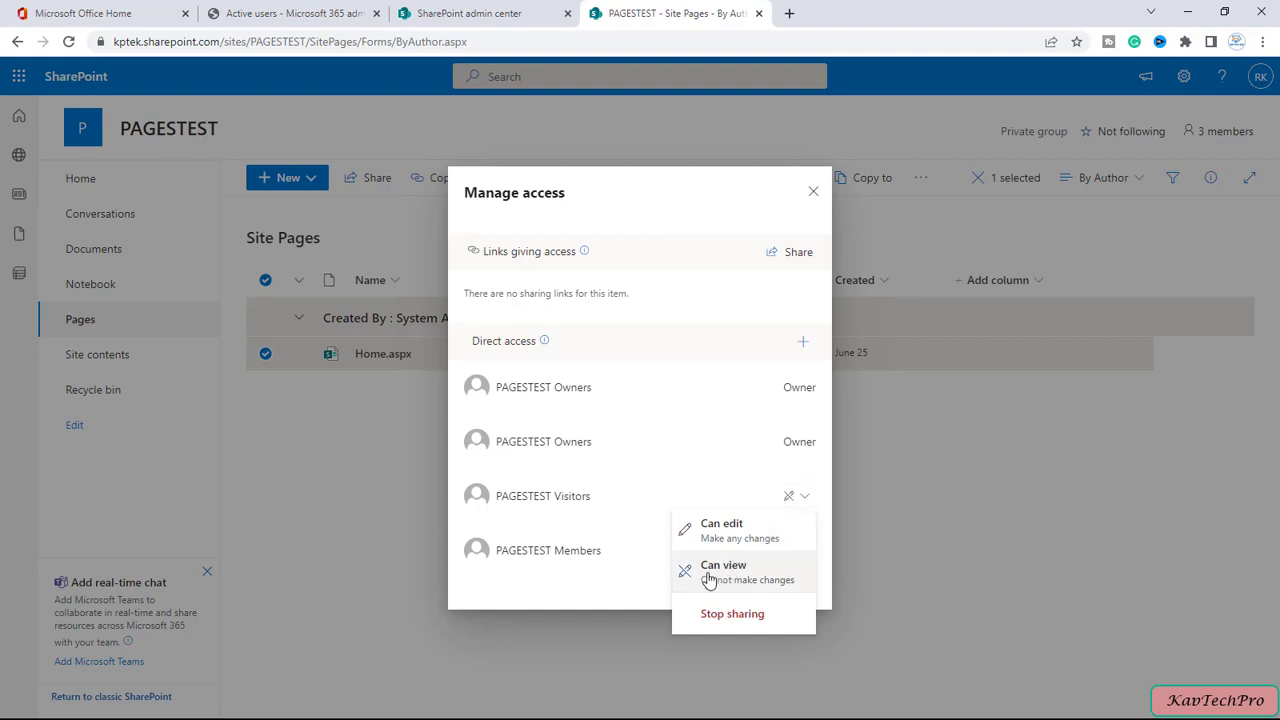
click(944, 531)
click(940, 529)
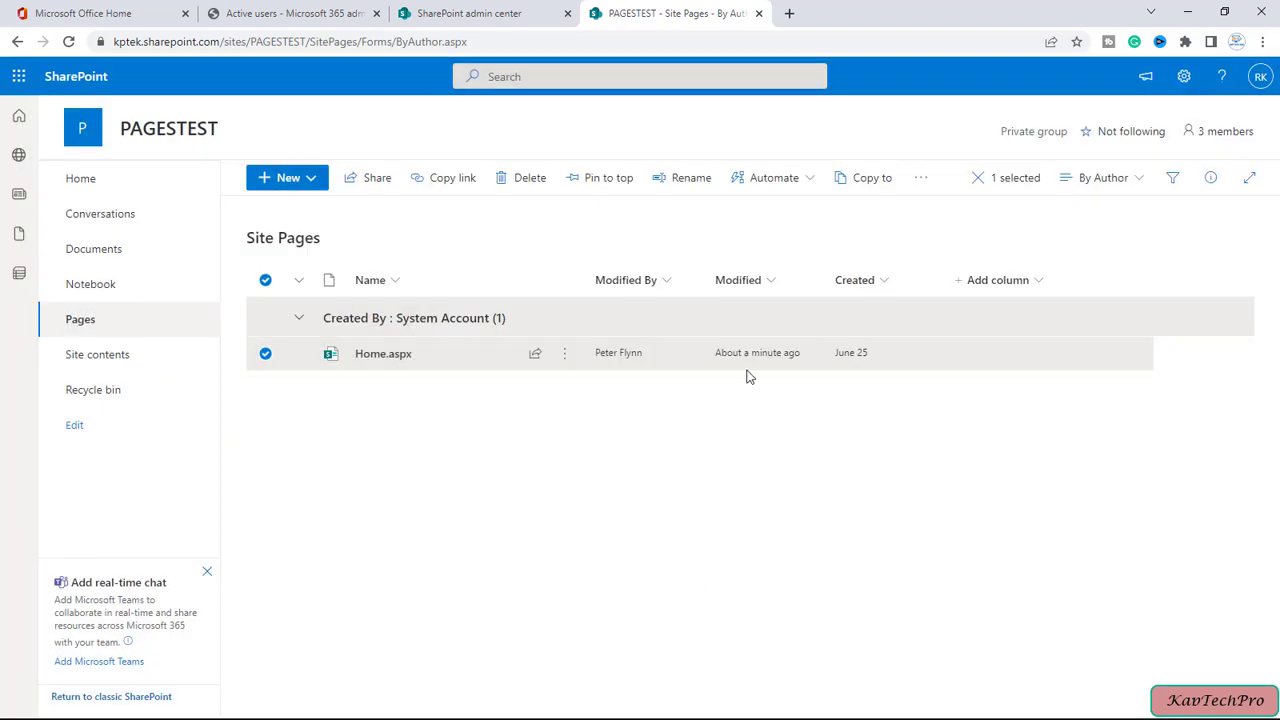
Step: Reopen Manage access for Home.aspx and set PAGESTEST Members to Can view
click(566, 356)
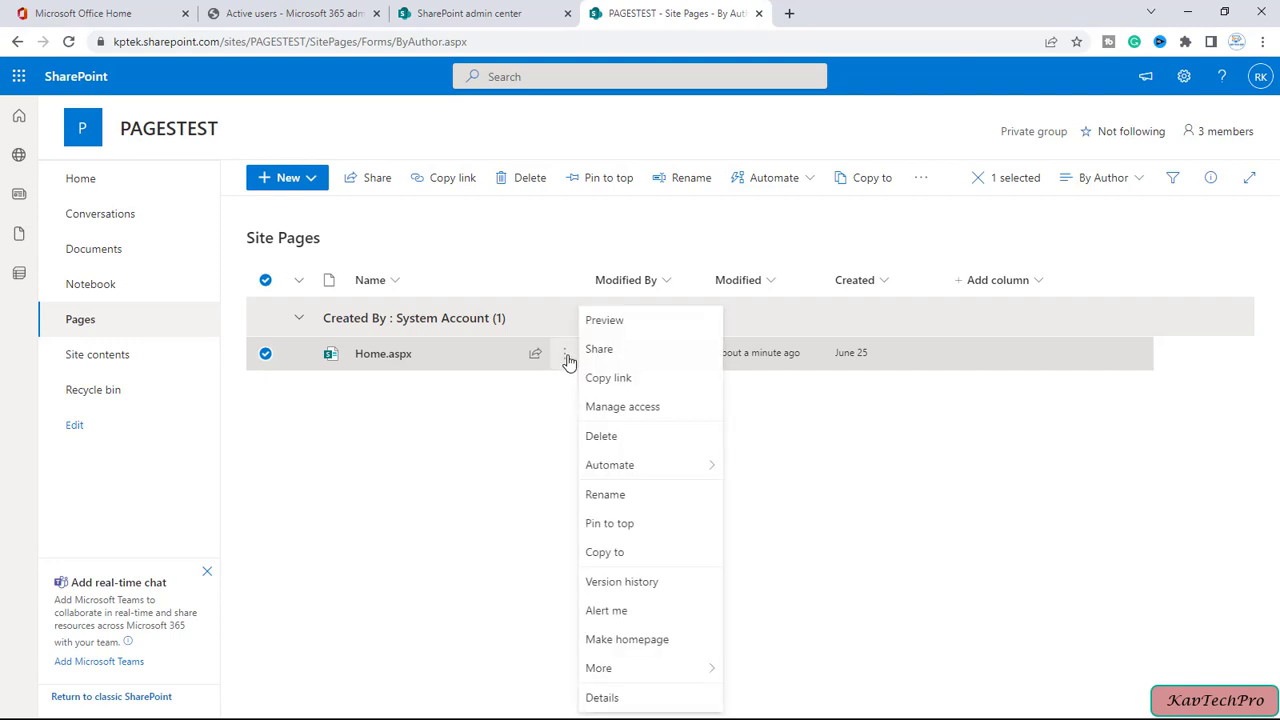
click(600, 410)
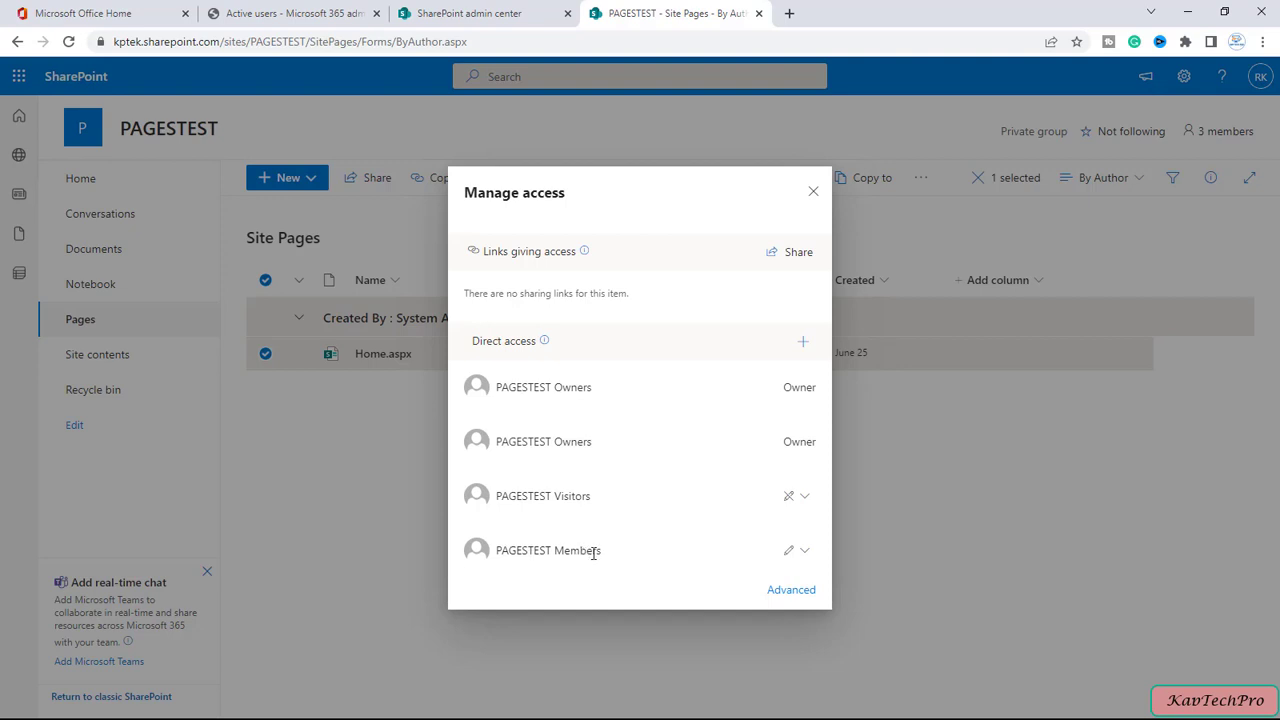
click(806, 558)
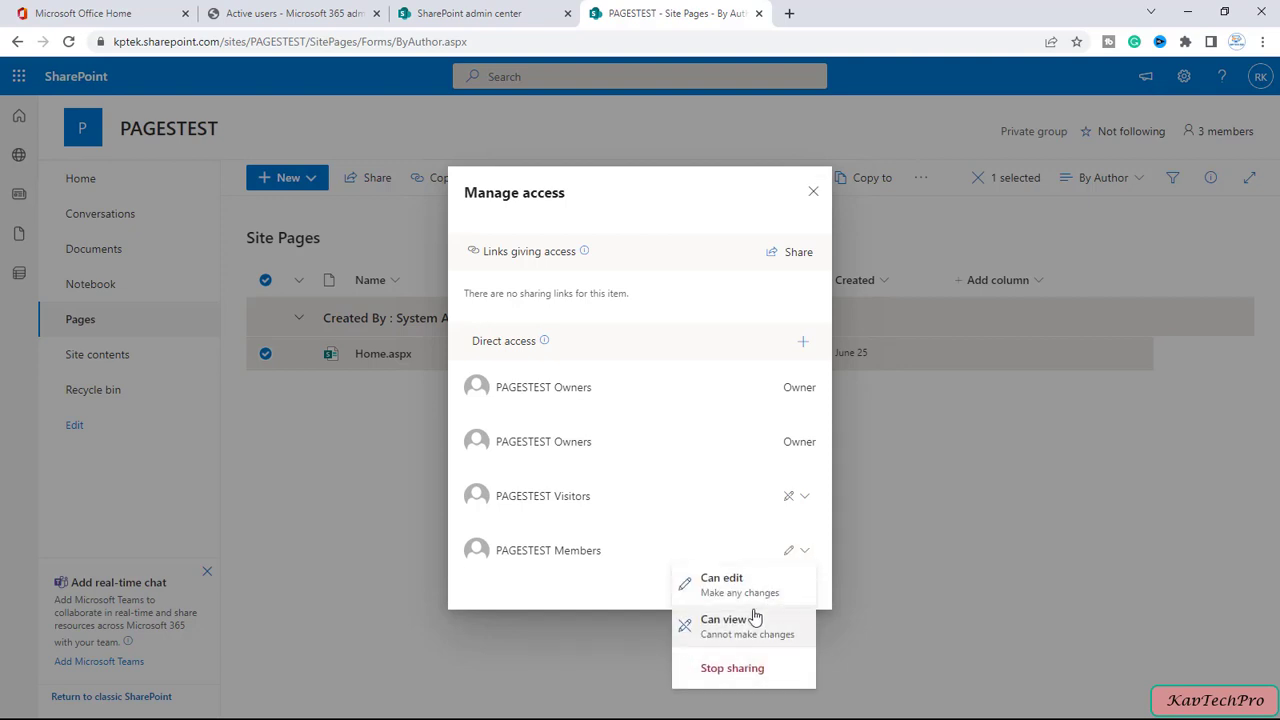
click(722, 625)
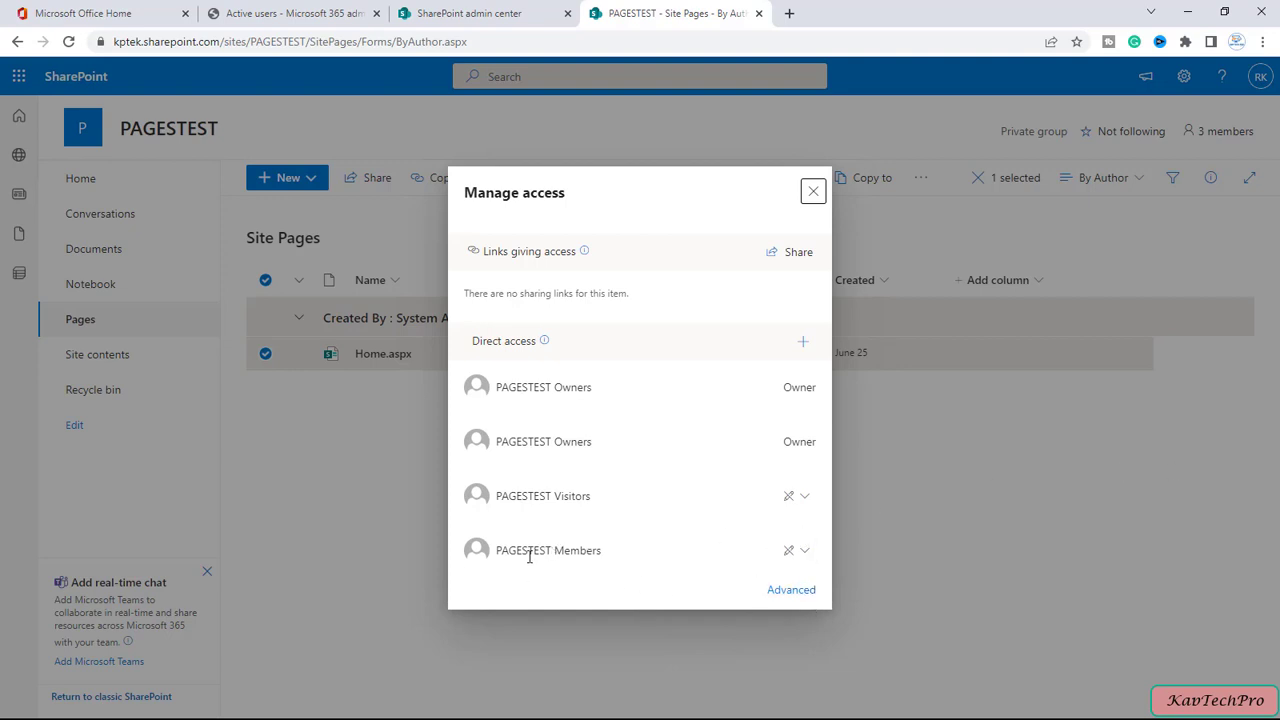
click(815, 194)
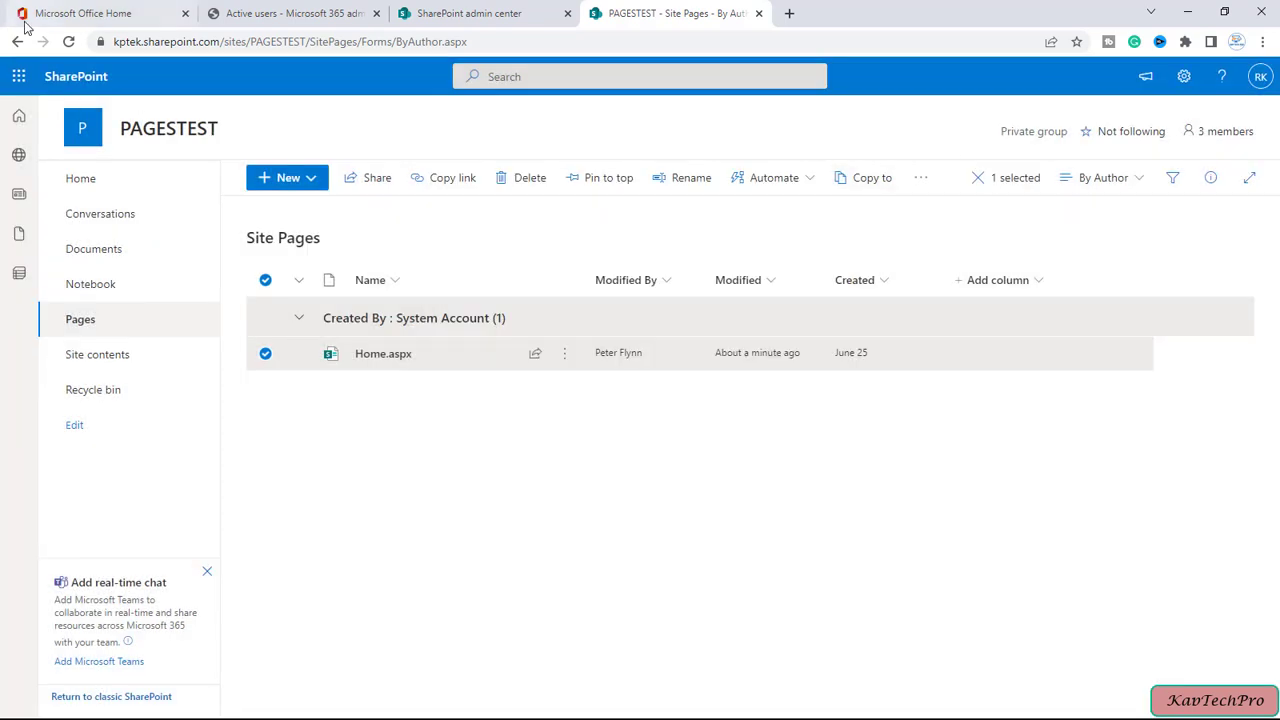
Step: Reload the Site Pages library and open Home.aspx in a new tab
click(68, 41)
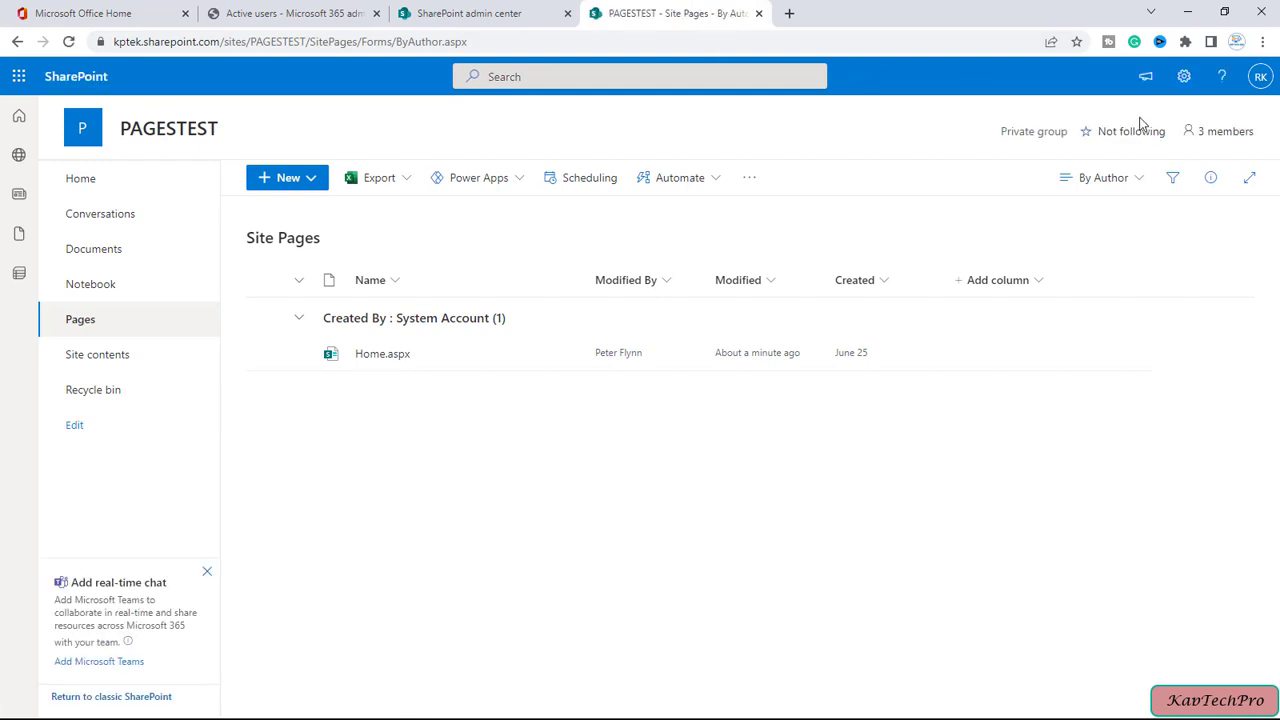
click(377, 360)
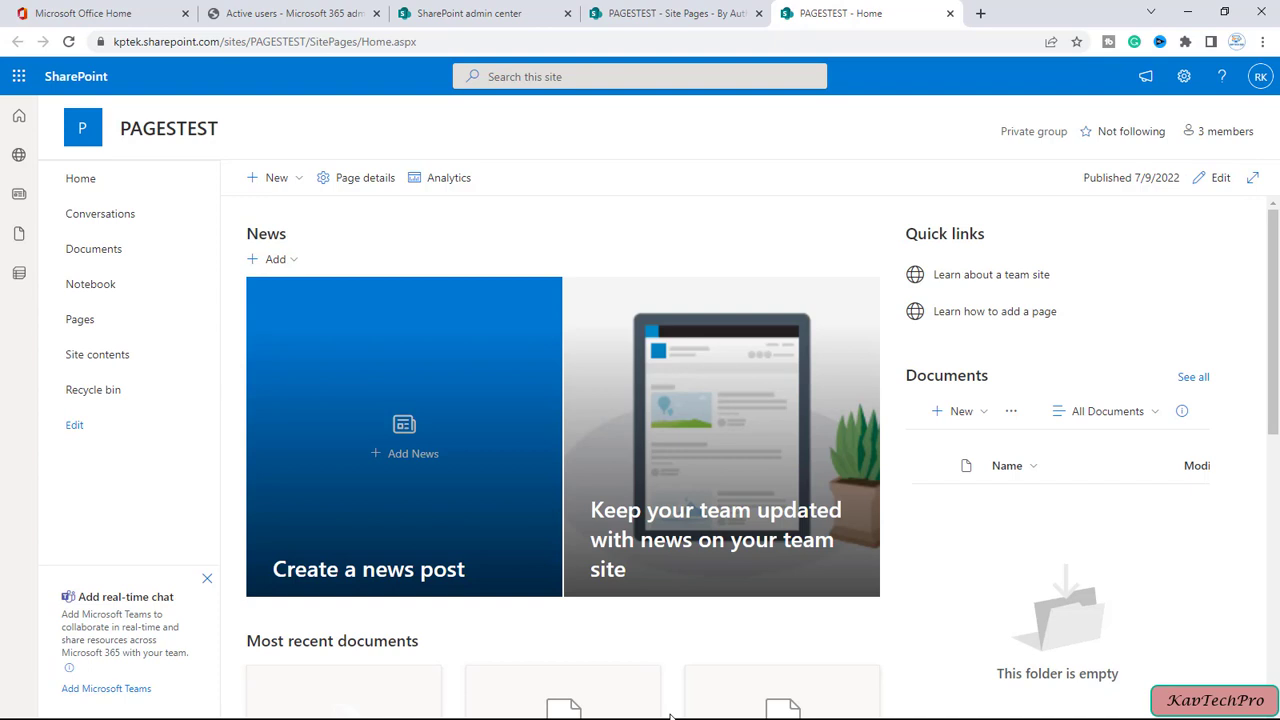
Step: In the other browser's admin center, check the signed-in account and go to Active sites
click(1183, 13)
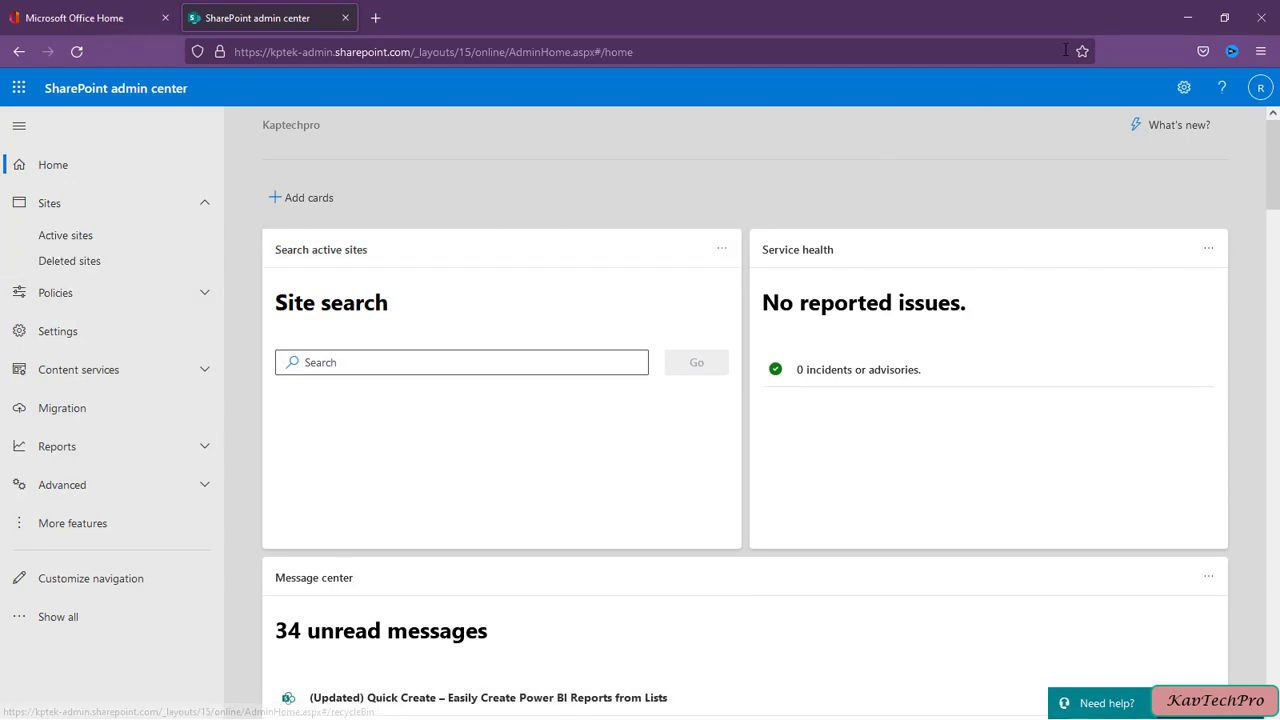
click(1258, 88)
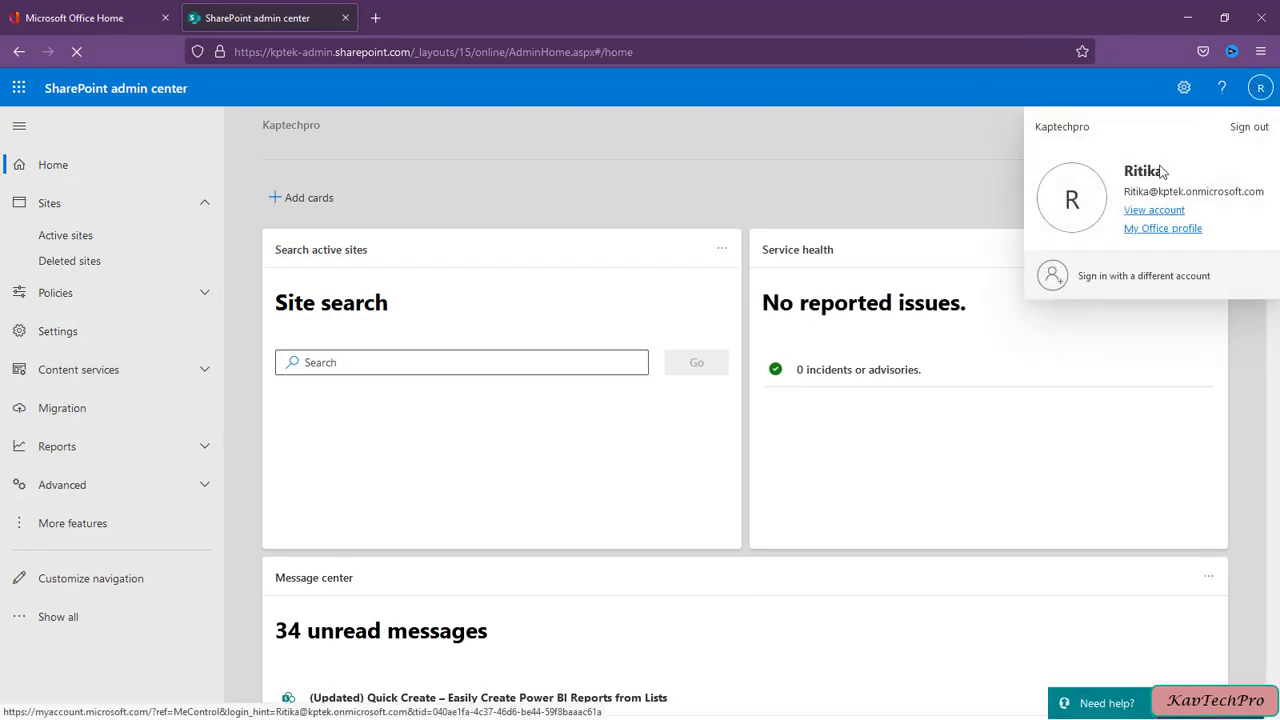
click(84, 236)
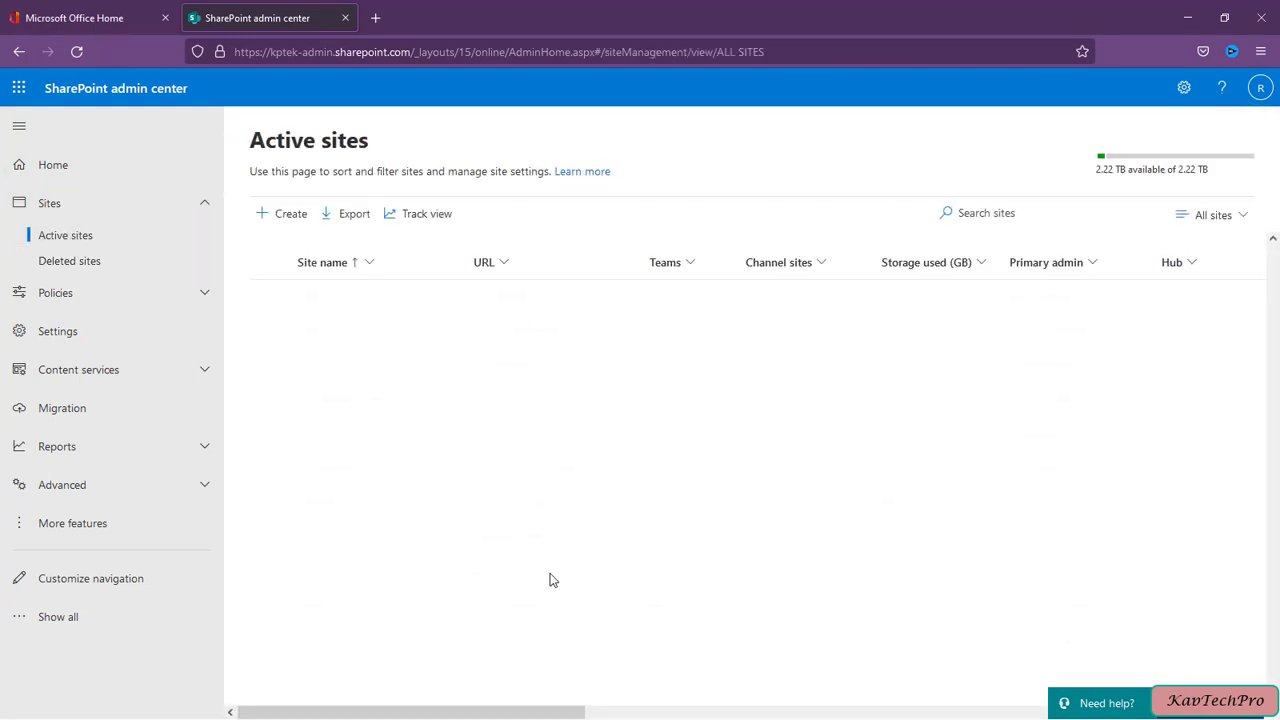
Step: Find PAGESTEST in the Active sites list and open its URL in a new tab
scroll(550, 578, down, 1)
scroll(550, 580, down, 4)
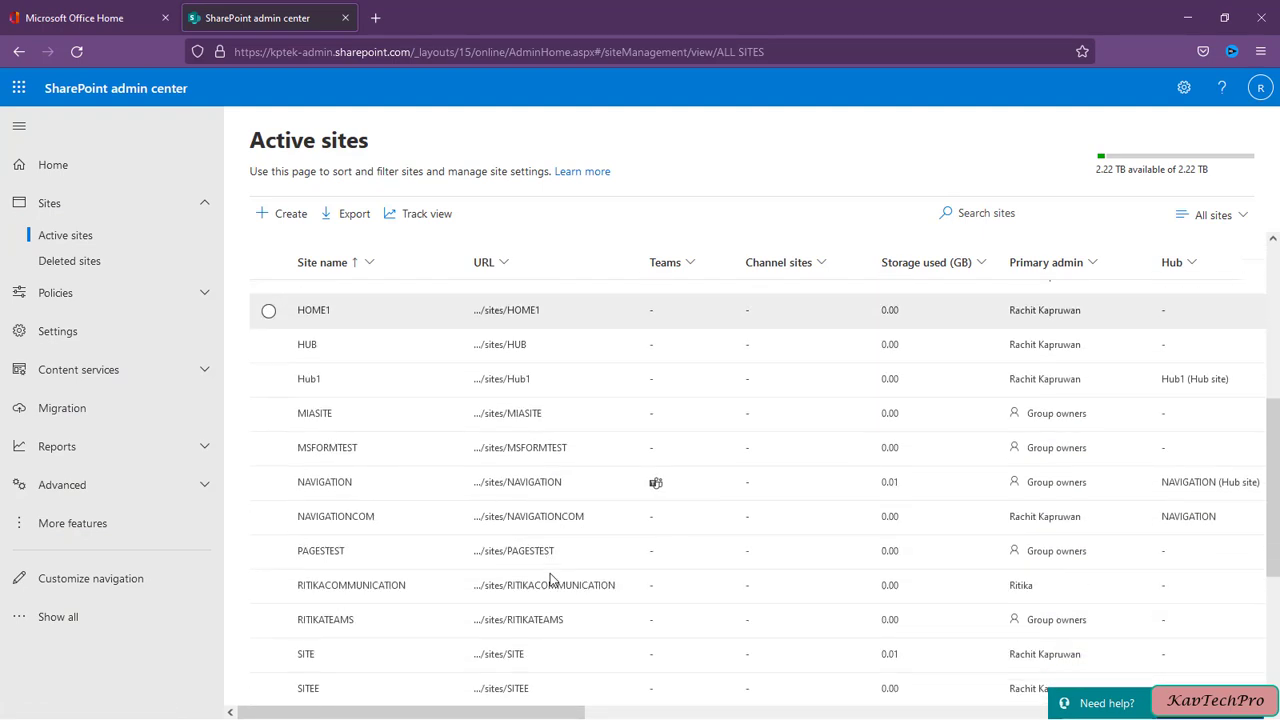
ctrl+click(528, 462)
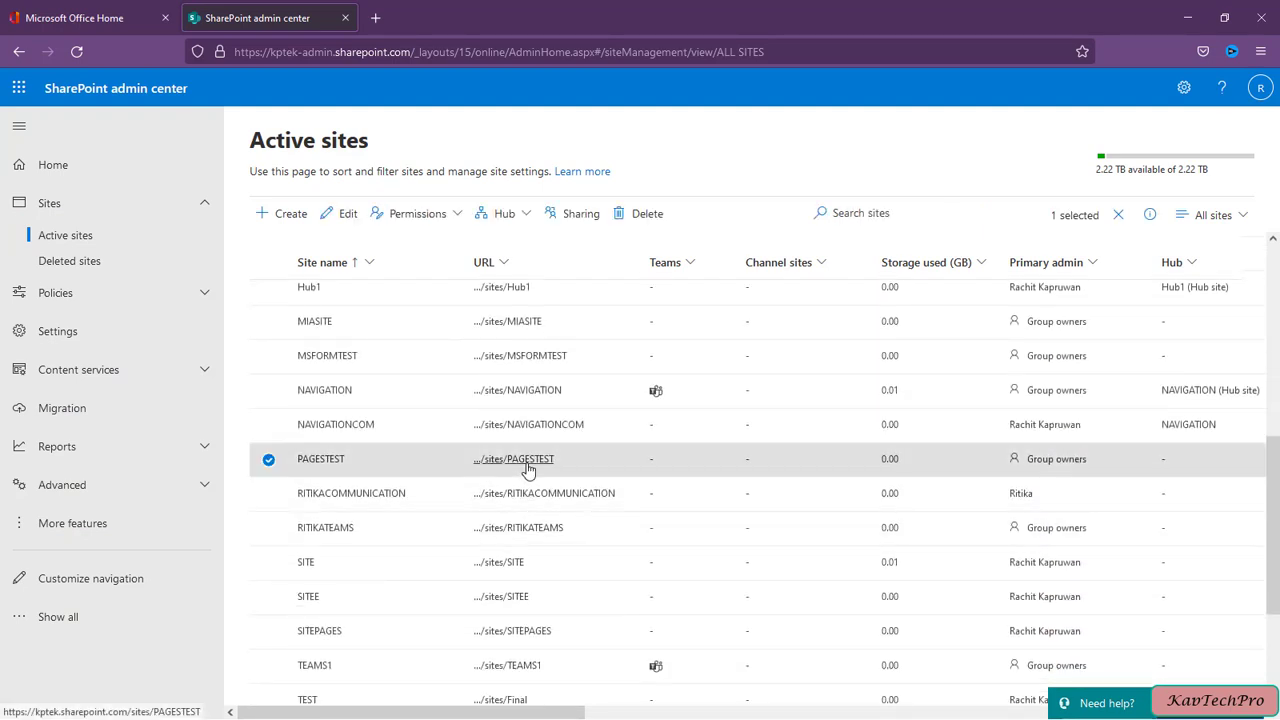
click(462, 16)
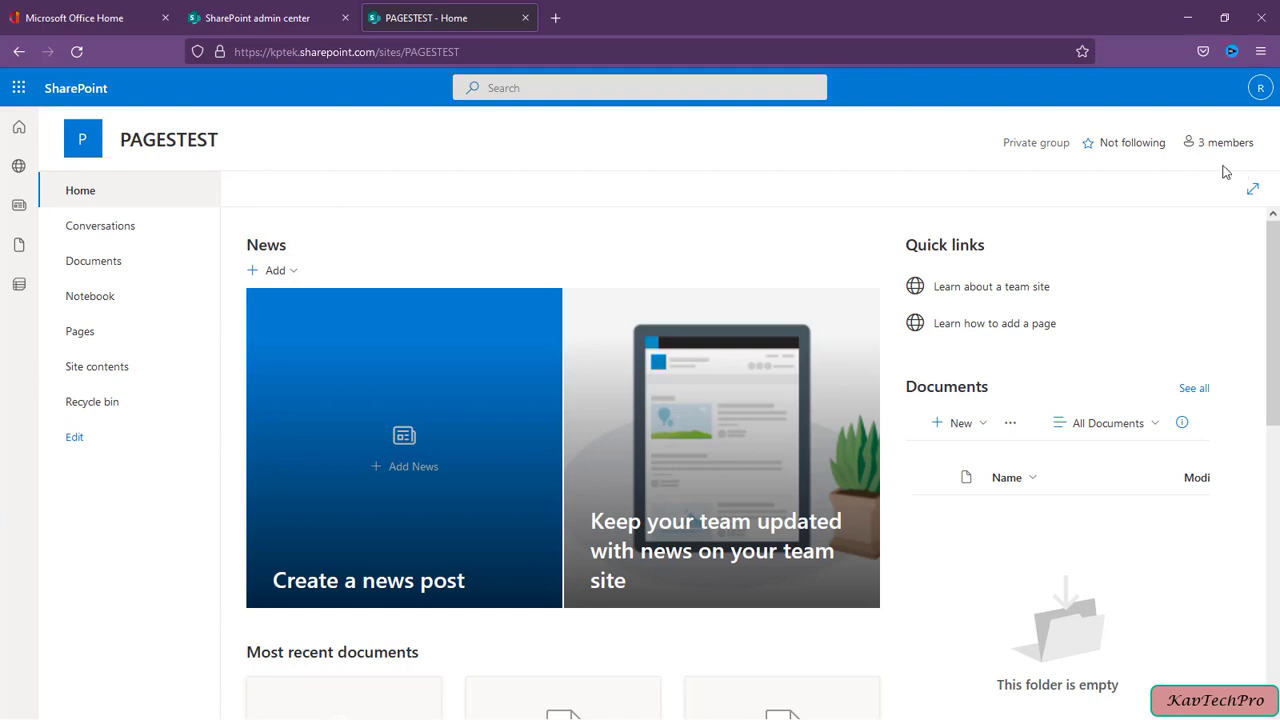
click(292, 272)
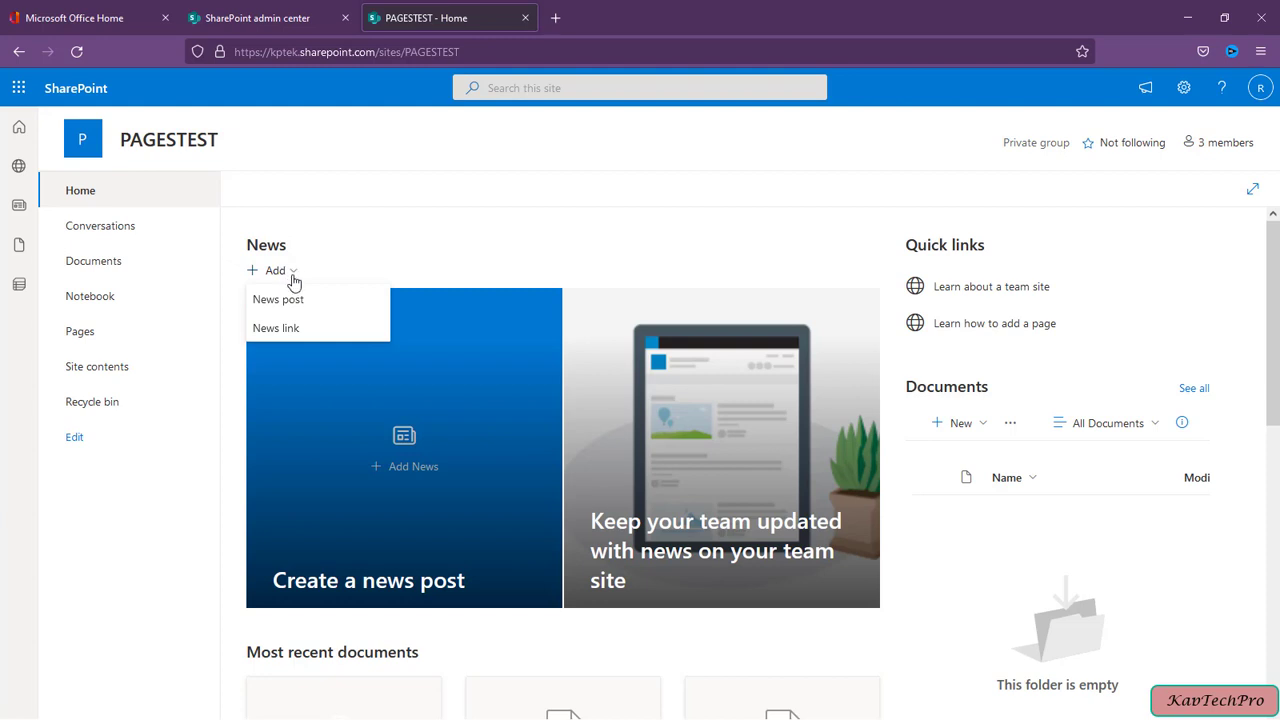
click(1030, 193)
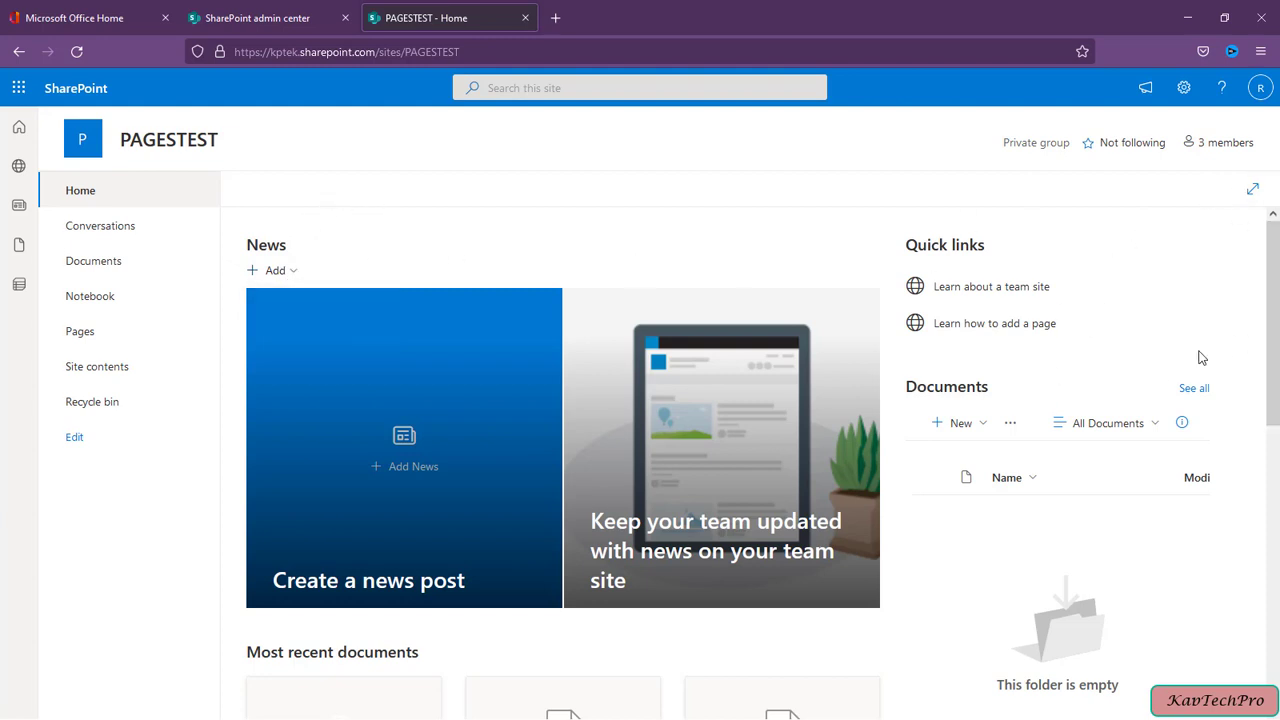
scroll(1215, 400, down, 5)
scroll(888, 468, up, 4)
Step: Return to the first browser, check its signed-in account, and reload the PAGESTEST home page
click(1180, 28)
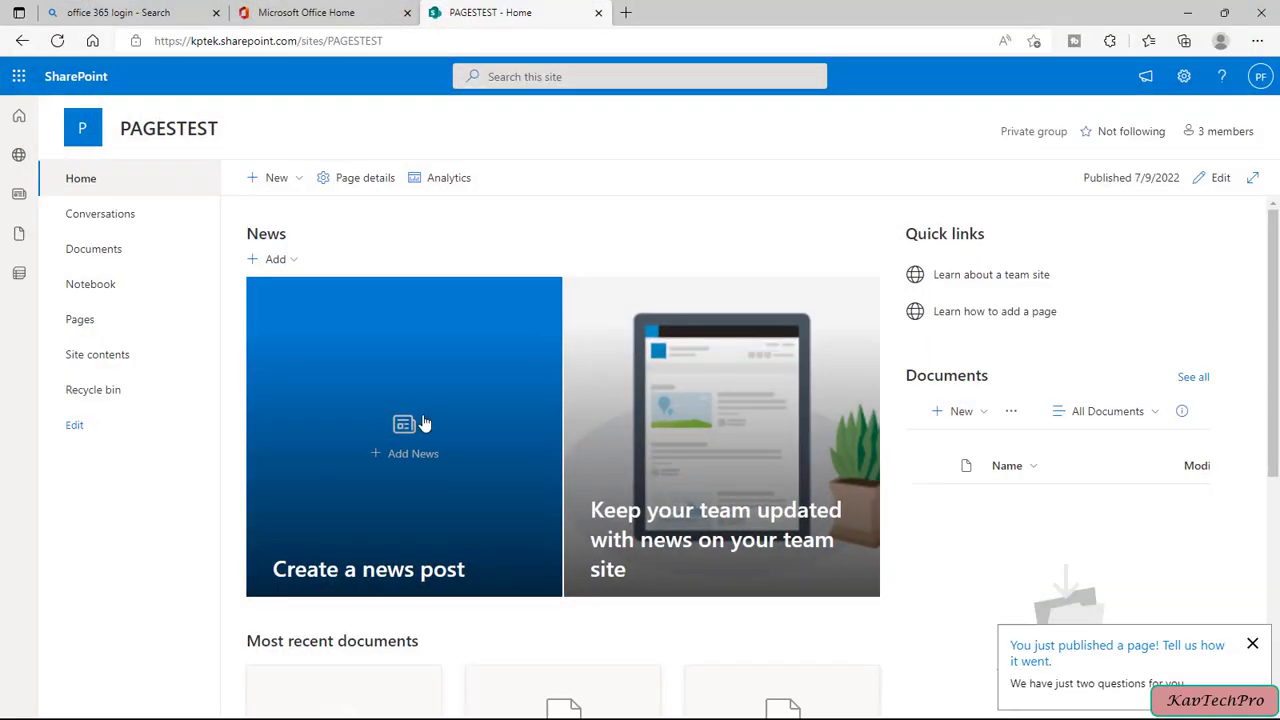
click(1272, 84)
click(1272, 84)
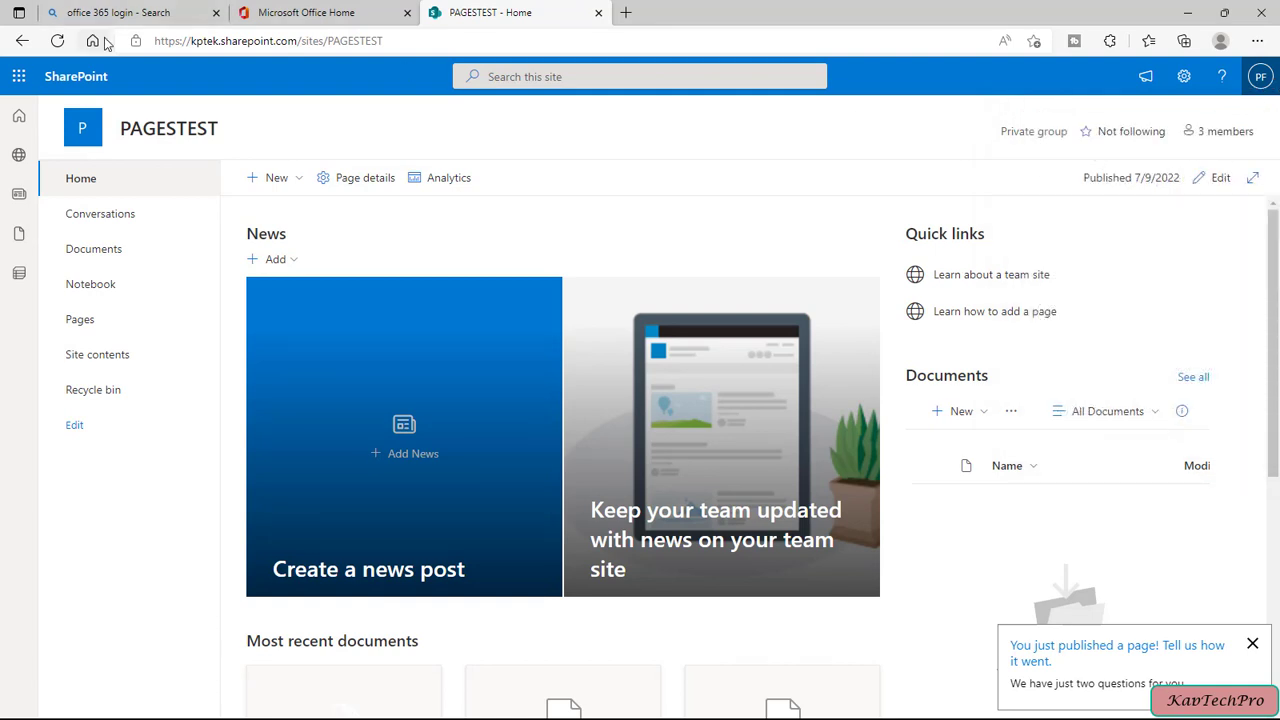
click(57, 40)
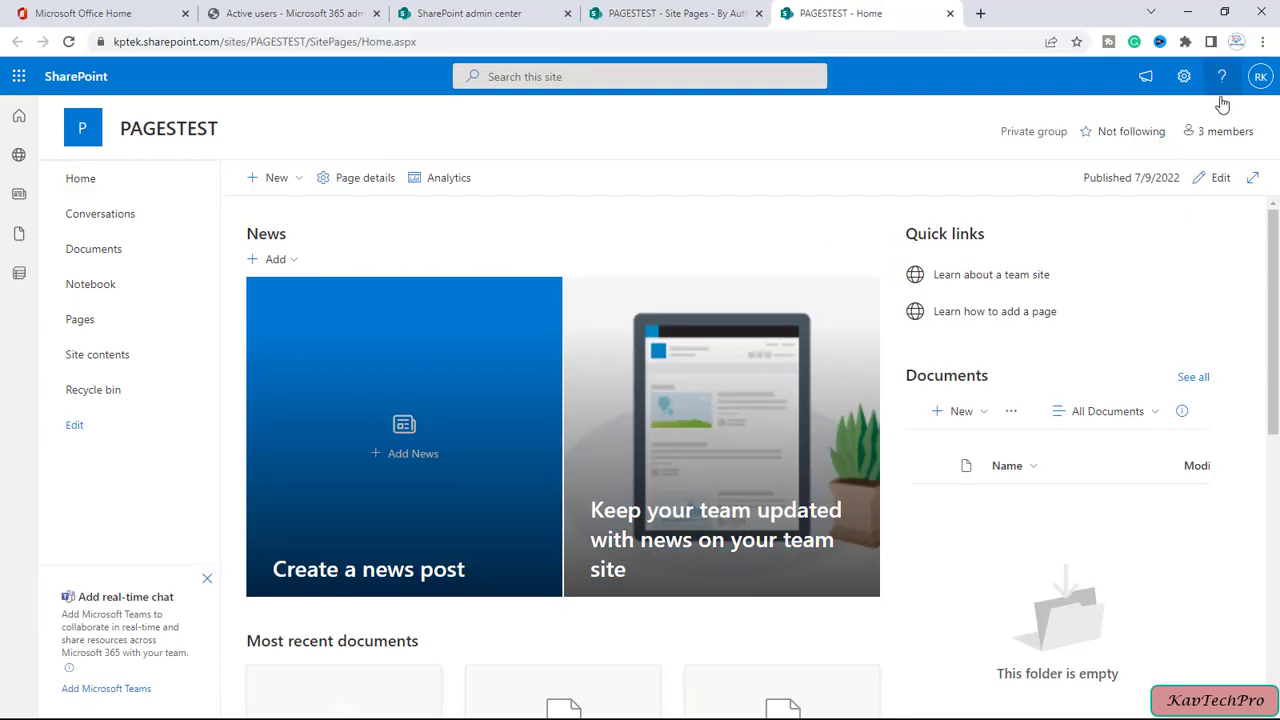
Step: Open Pages from the PAGESTEST left navigation to list Home.aspx in Site Pages
click(88, 362)
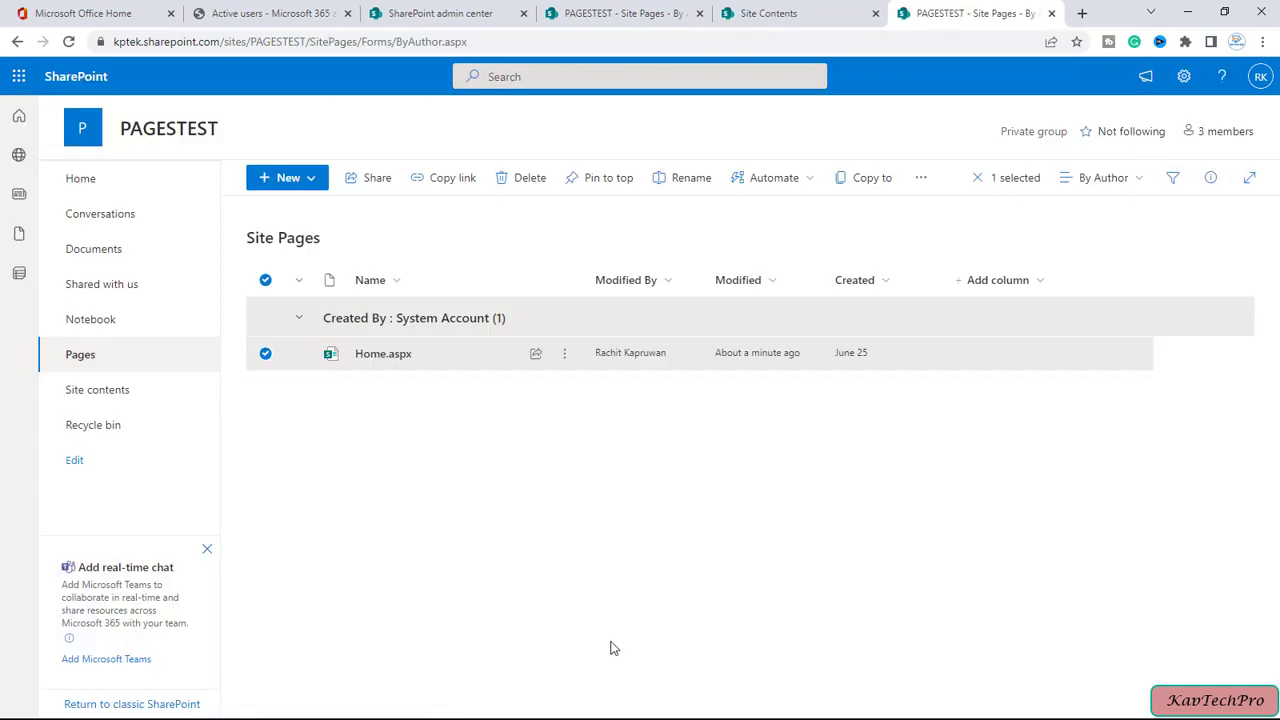
click(265, 358)
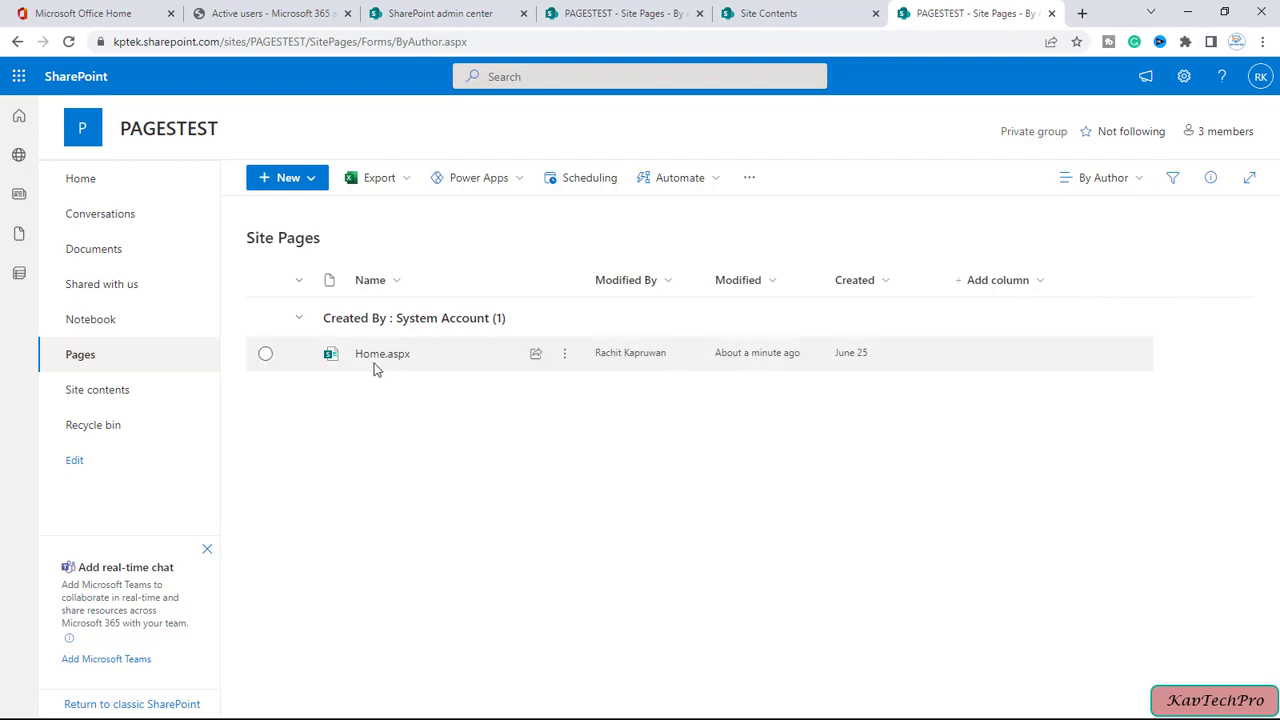
mouse_move(378, 360)
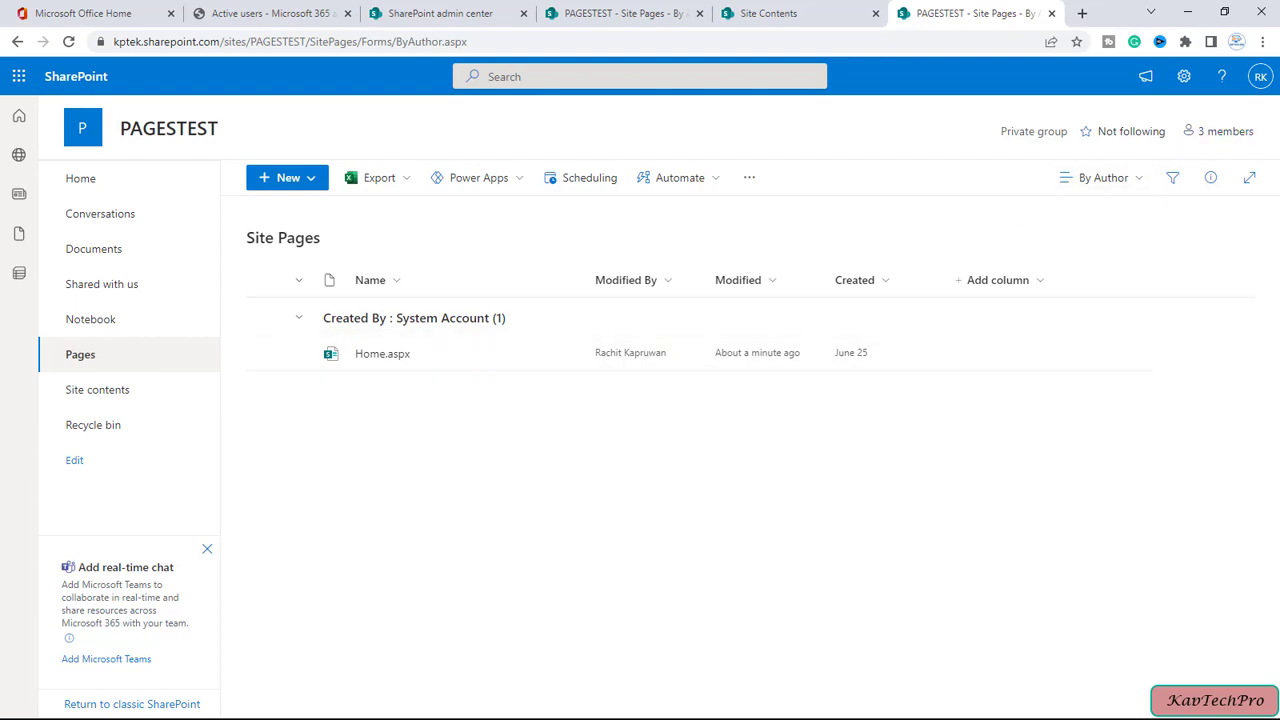
Step: Open the Site Pages library's permissions page through Library settings
click(1196, 87)
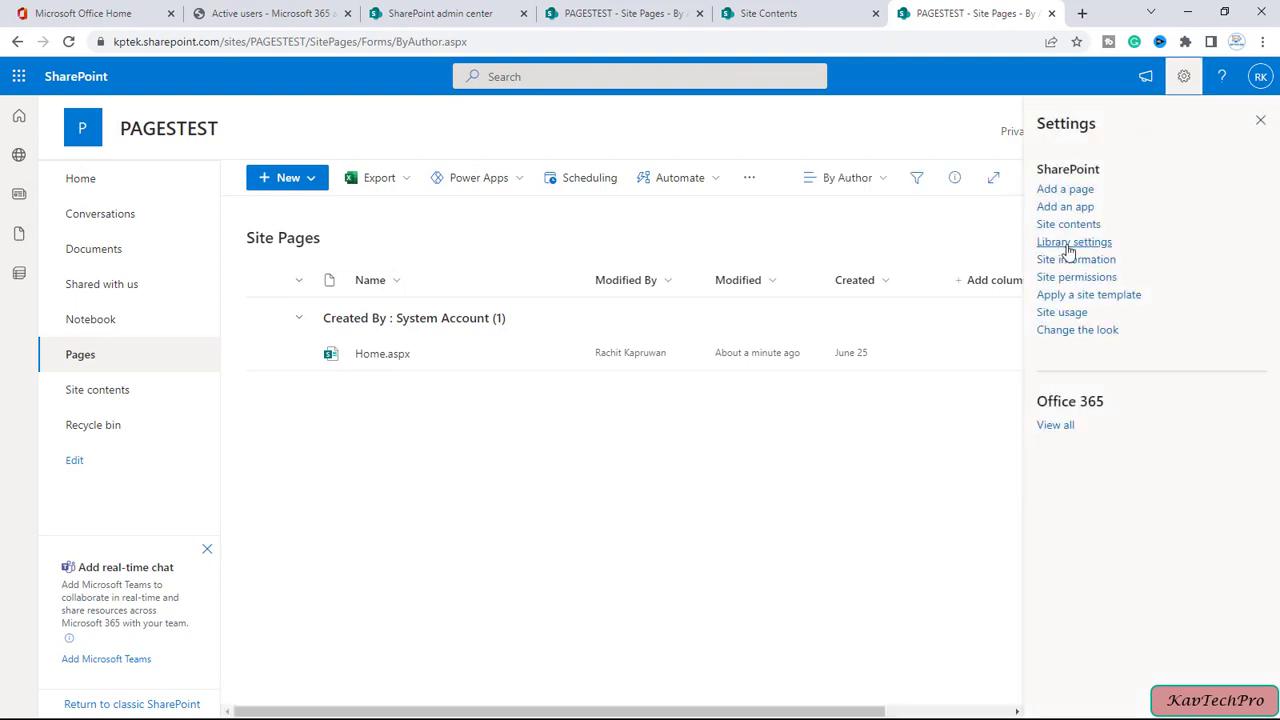
click(1068, 247)
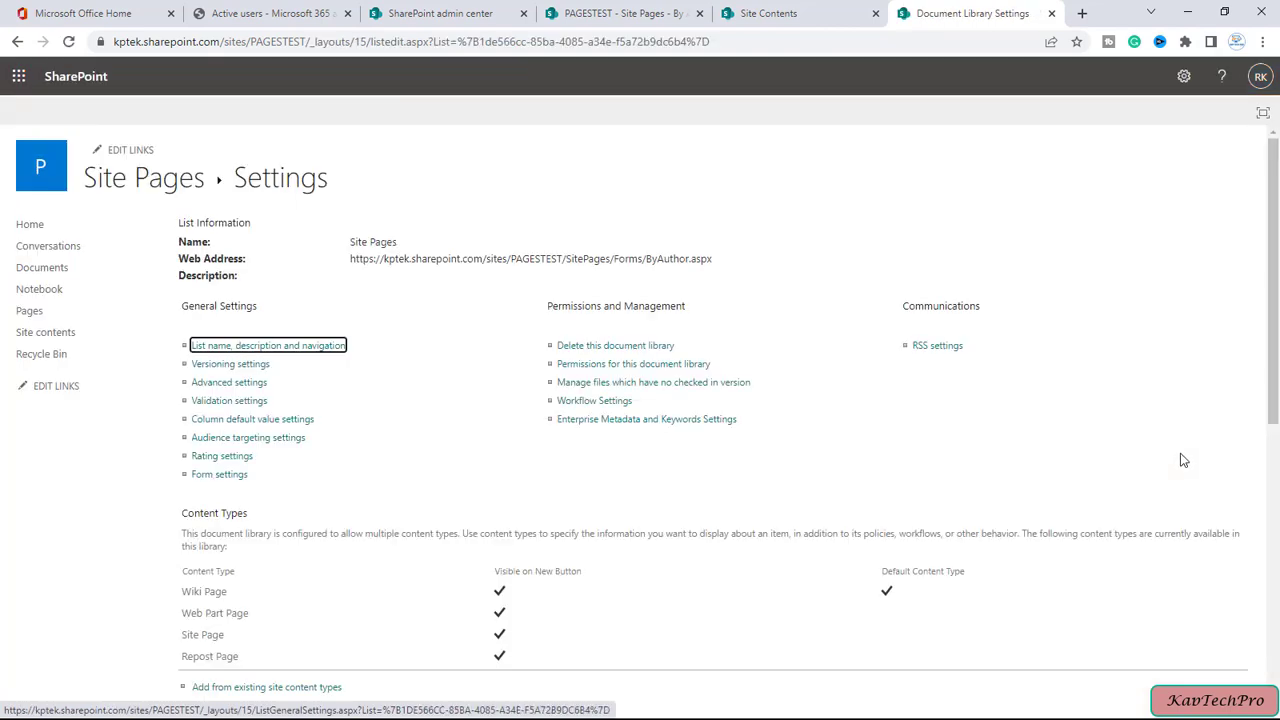
click(625, 371)
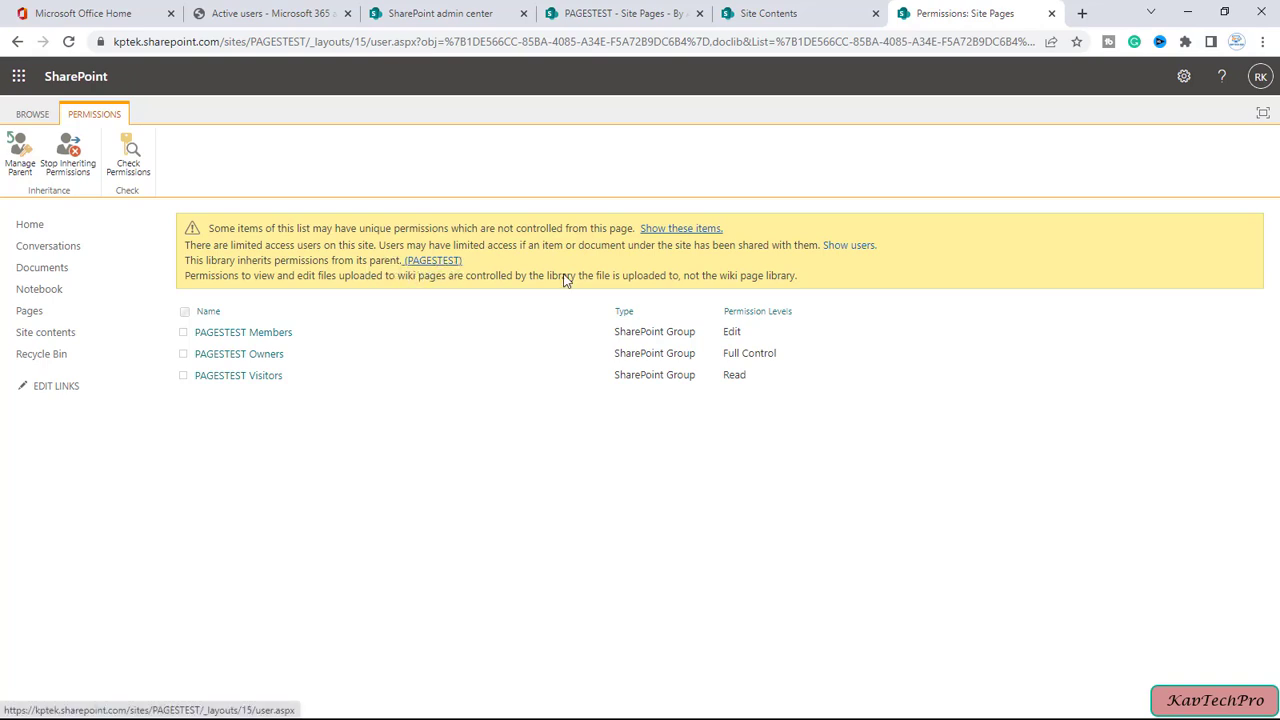
Step: Break Site Pages' permission inheritance and open PAGESTEST Members' permissions to pick Read
click(66, 168)
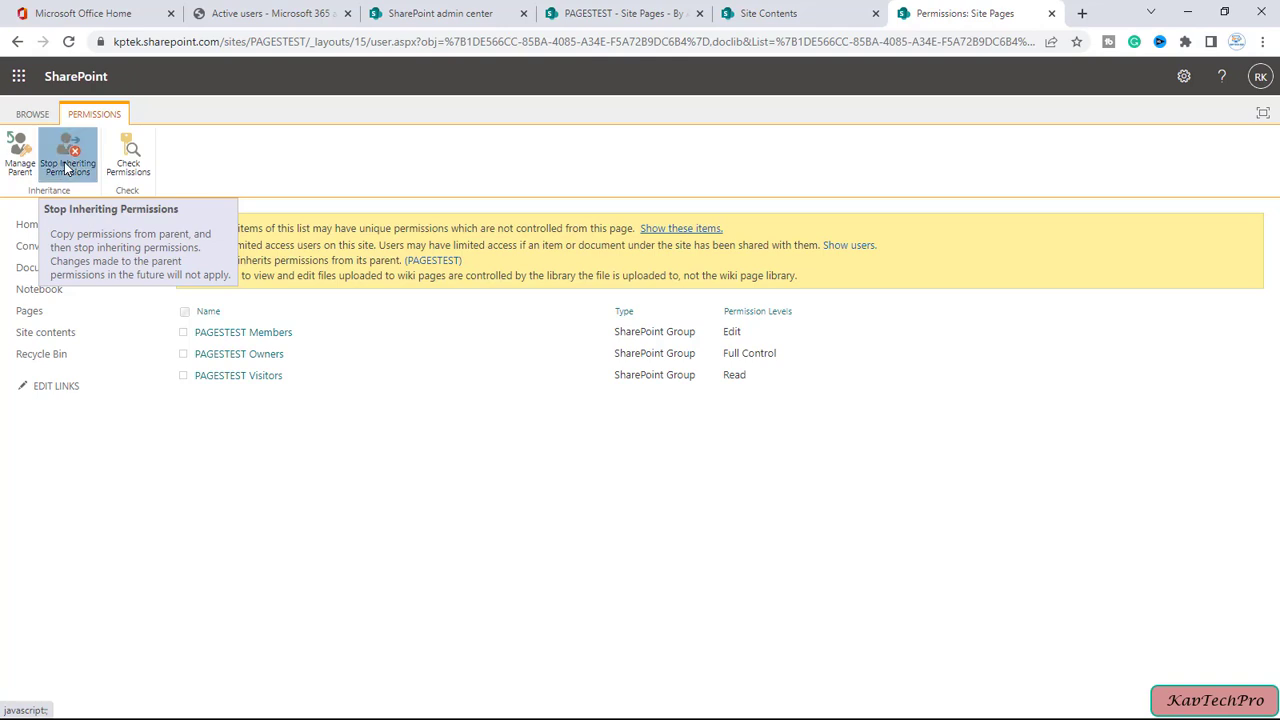
click(719, 167)
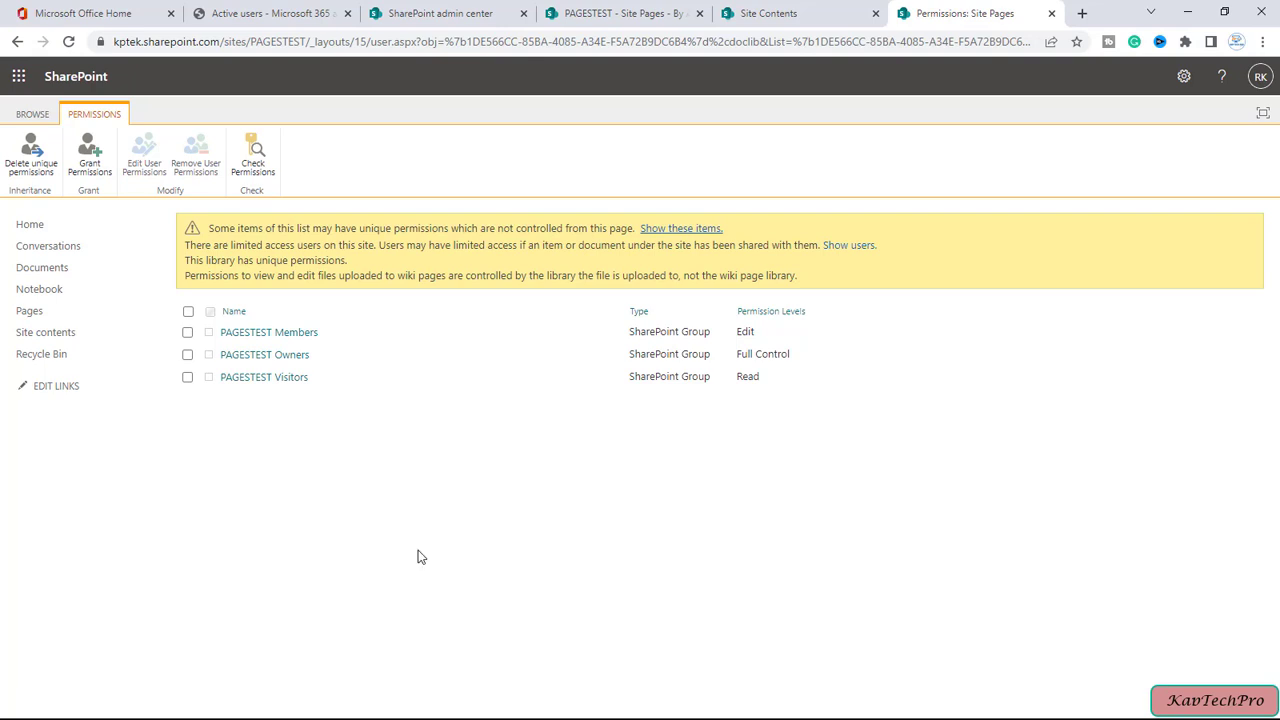
click(187, 332)
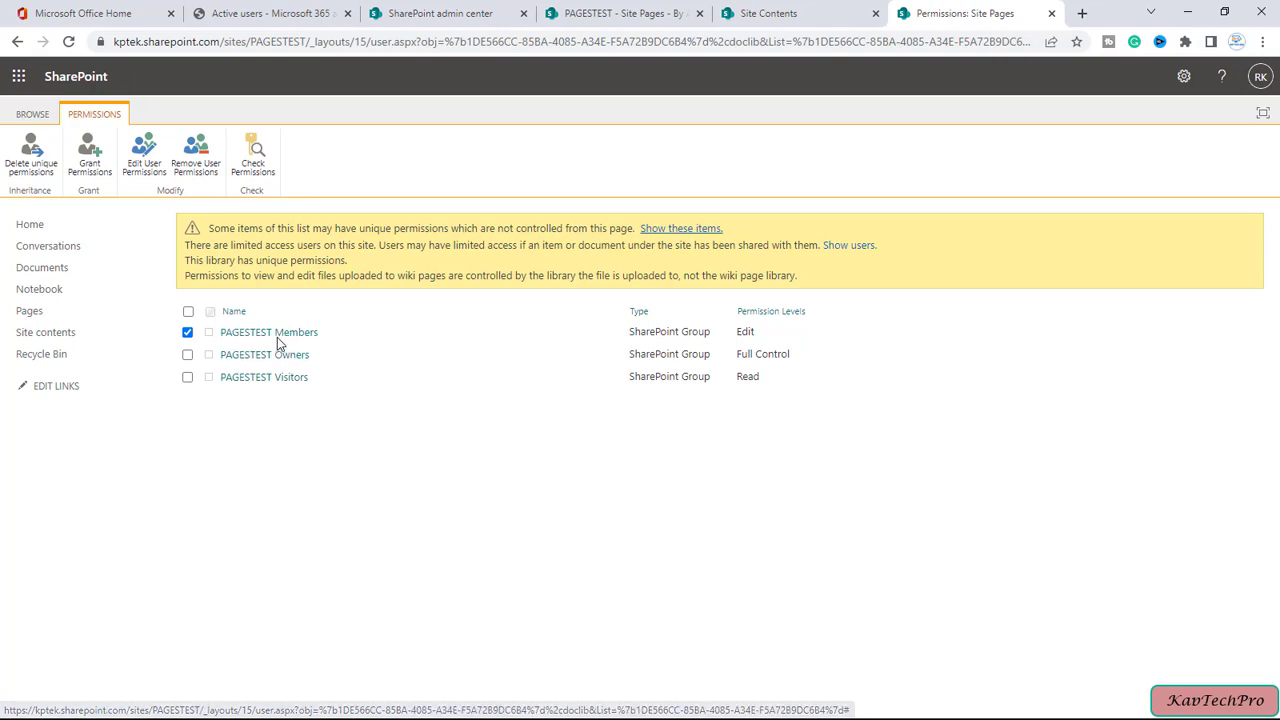
click(141, 176)
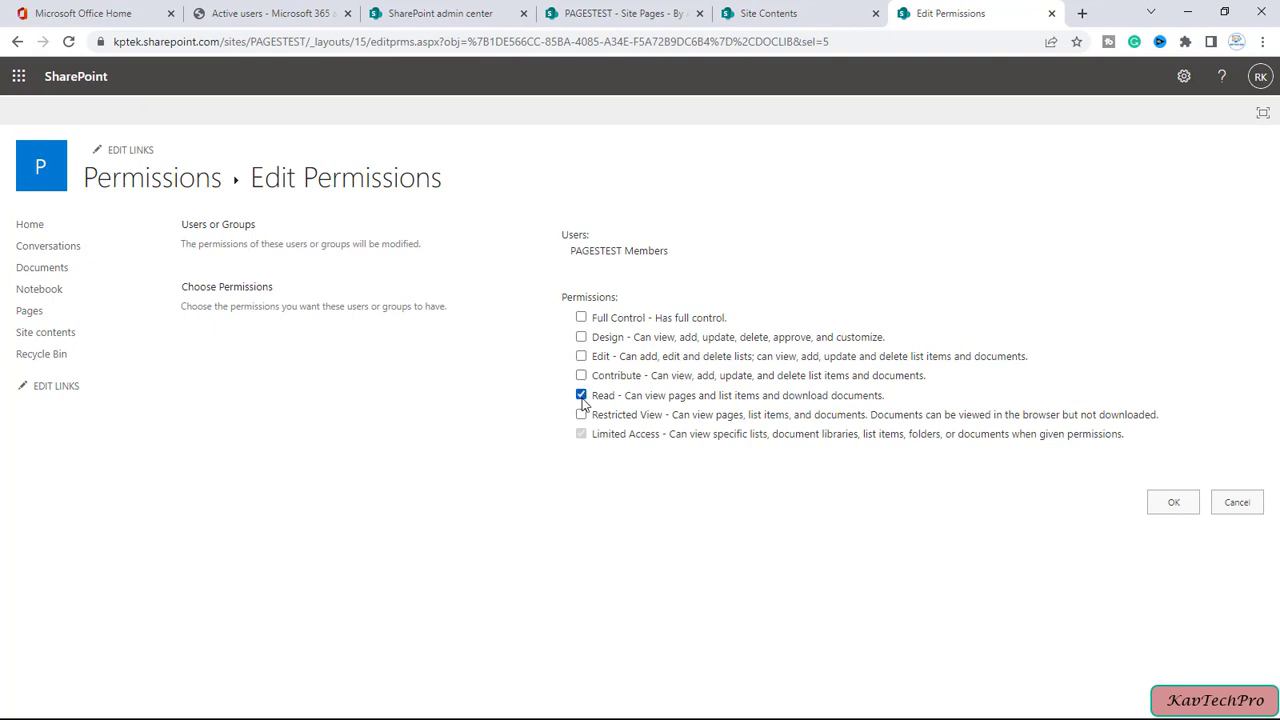
Step: Save Read for PAGESTEST Members, load the PAGESTEST site root and Pages, then switch to Firefox
click(1174, 503)
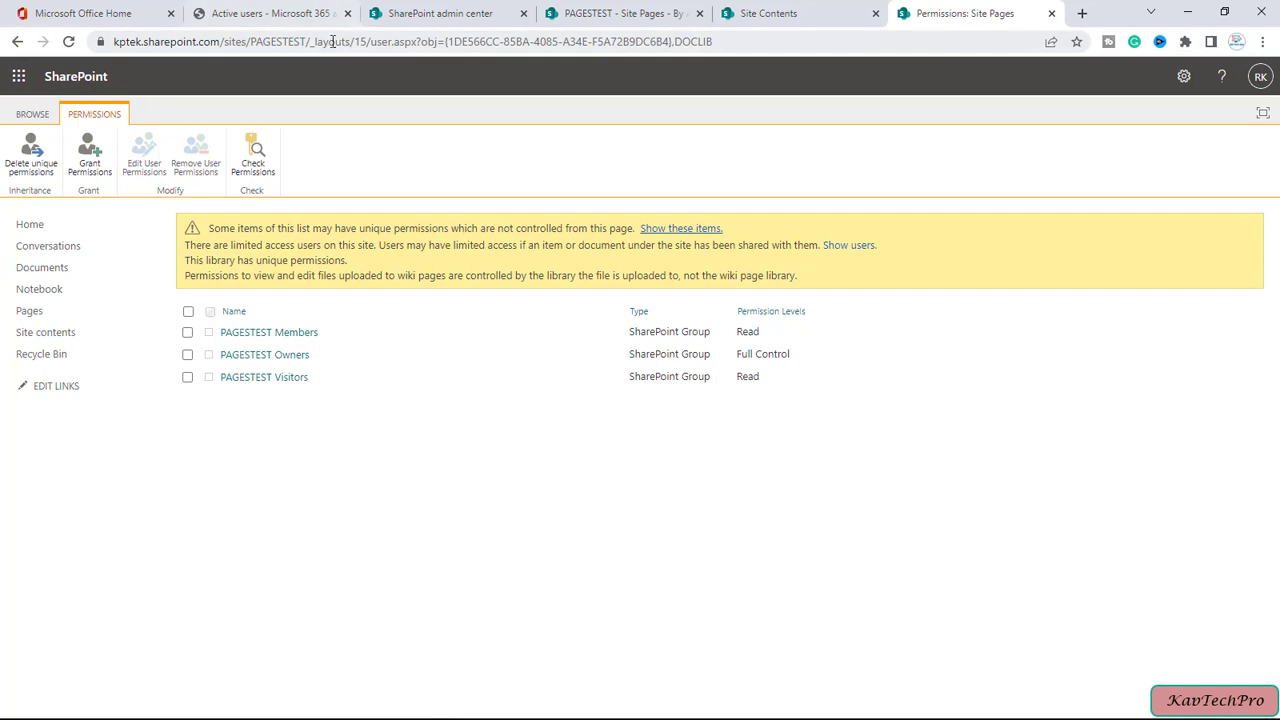
drag(310, 42, 766, 37)
key(BackSpace)
key(Return)
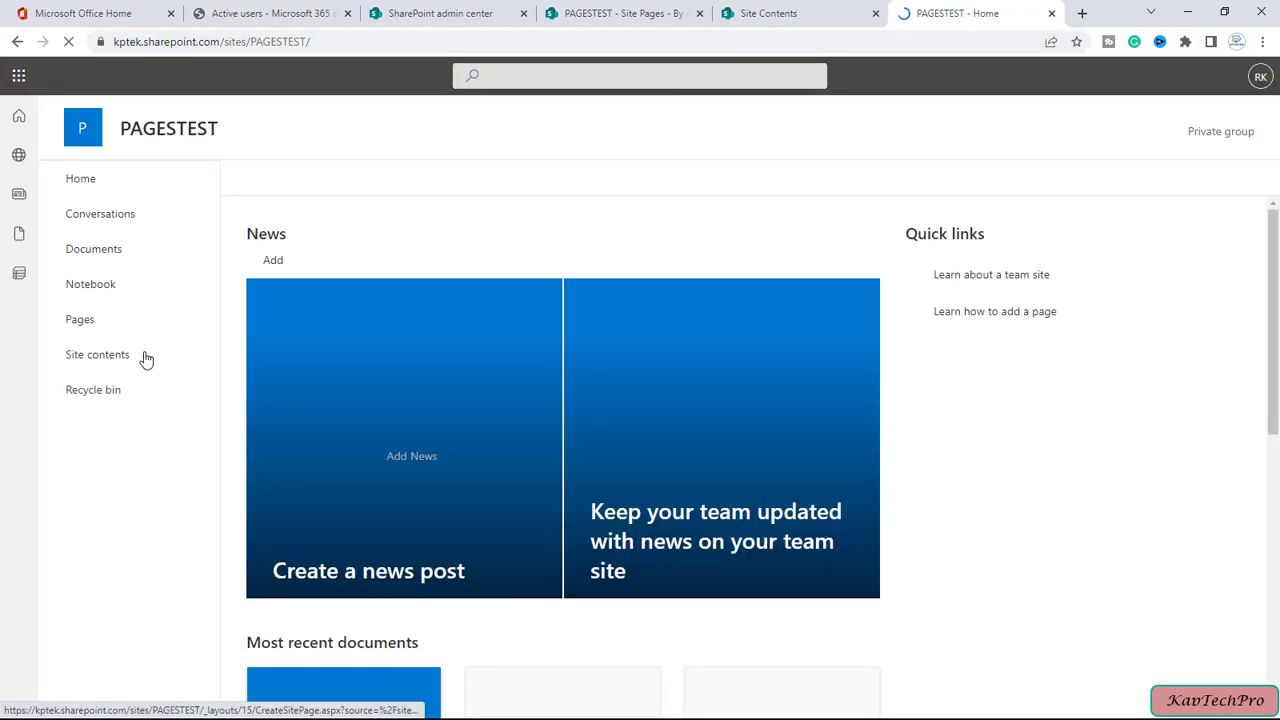
click(79, 321)
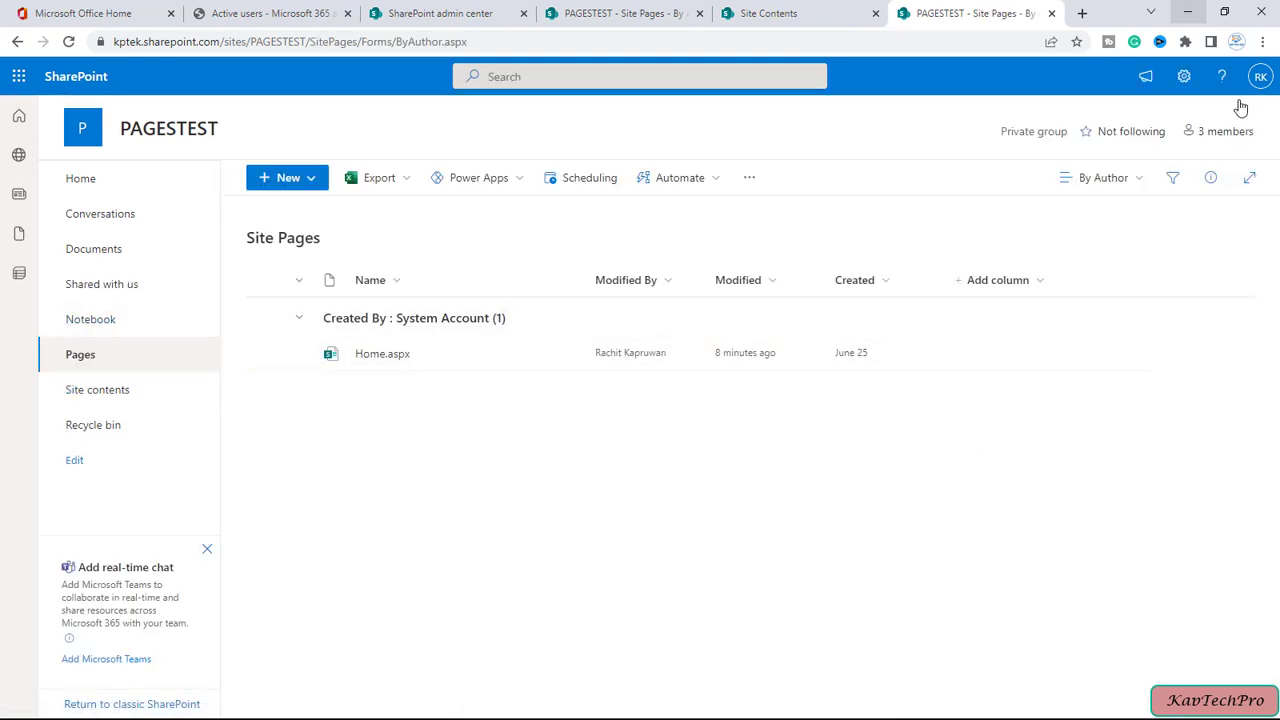
click(1190, 14)
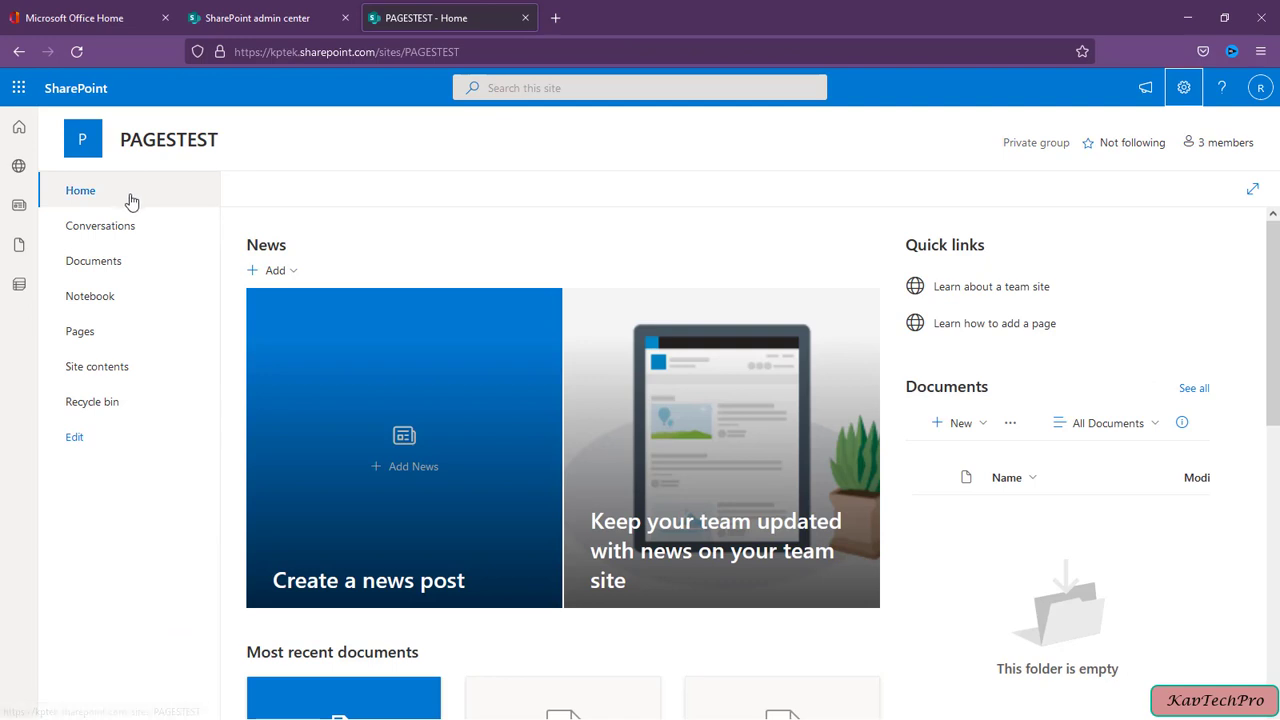
Step: Confirm the signed-in member account and attempt Add a page from the settings panel
click(1260, 88)
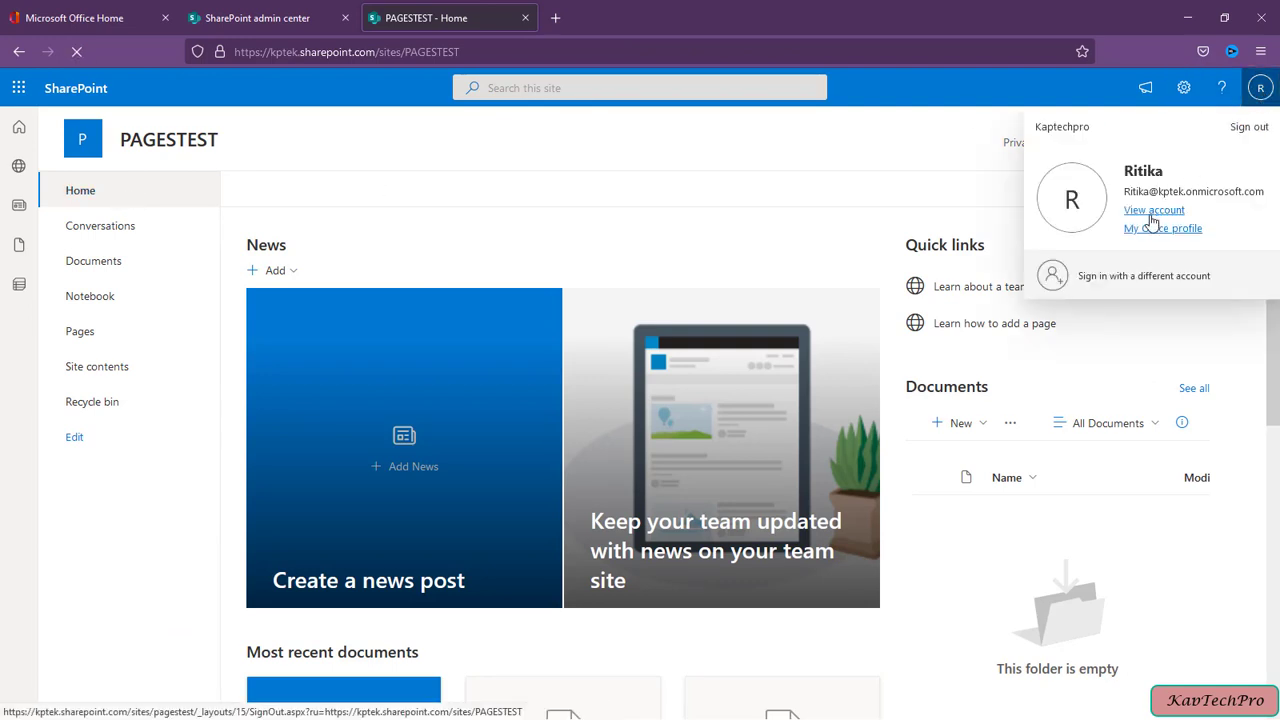
click(1260, 88)
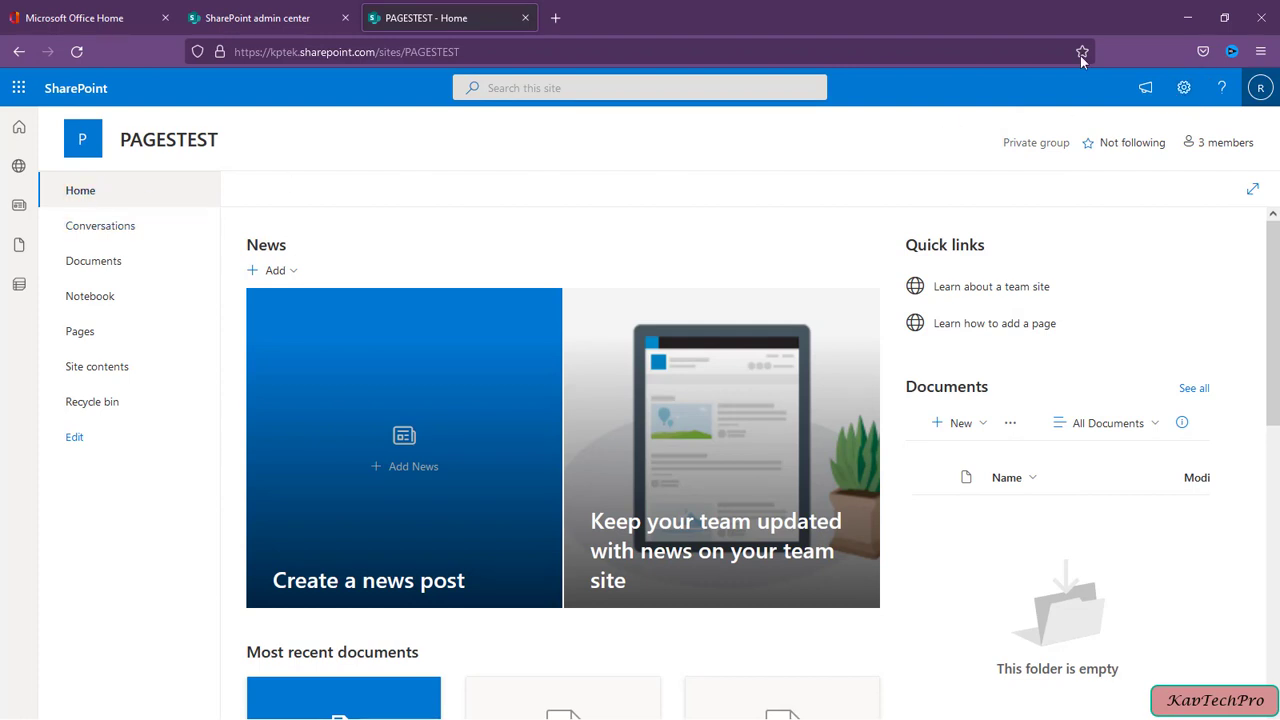
click(1183, 88)
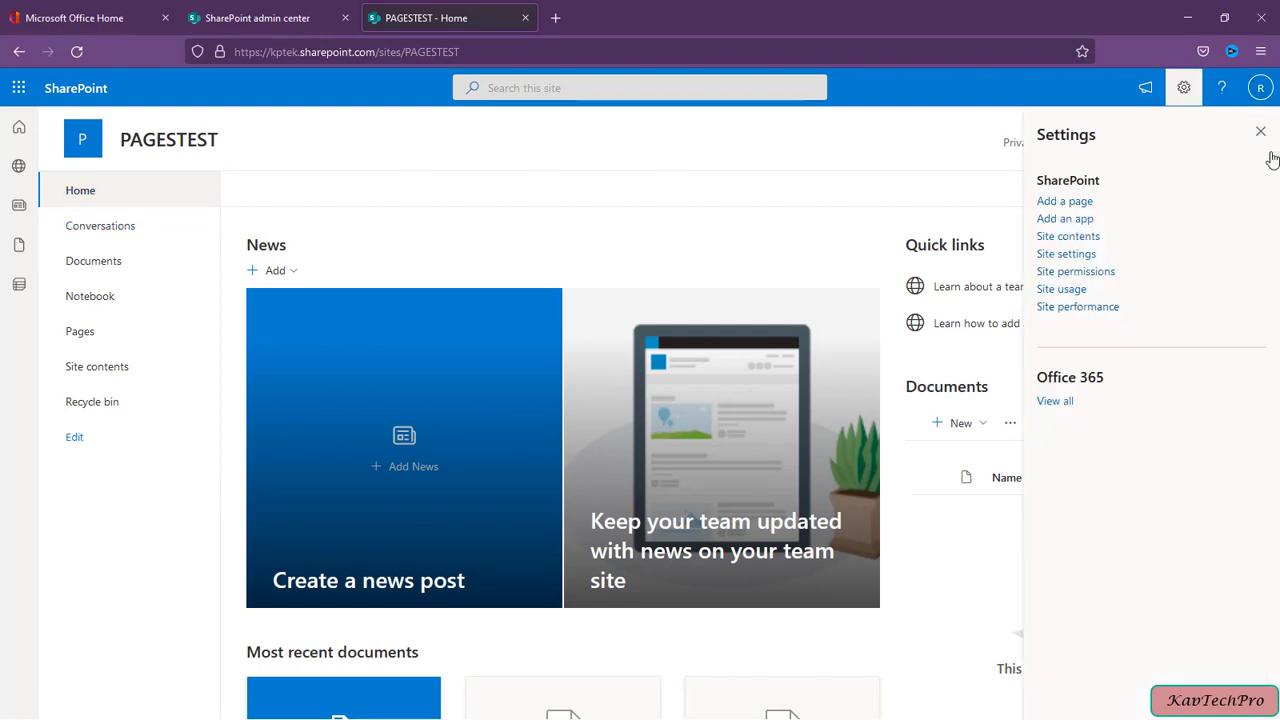
click(1068, 203)
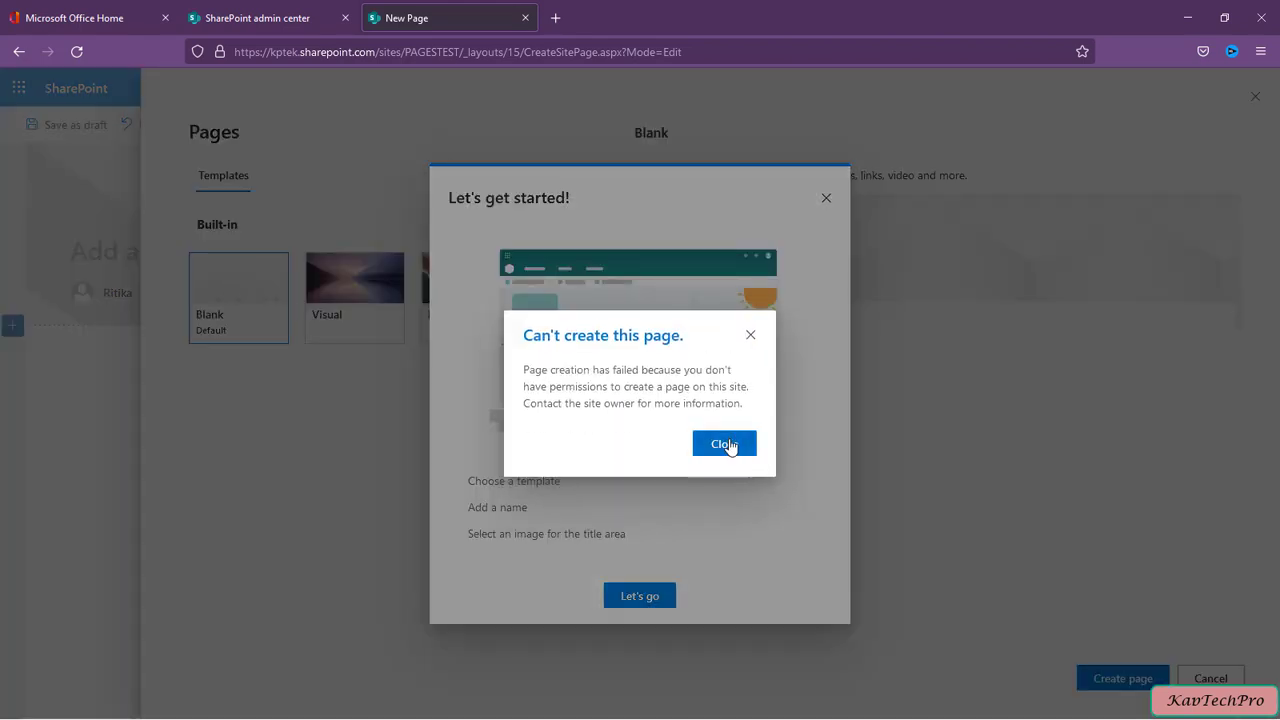
Step: Dismiss the error and tour, then start a page from the Blank template
click(733, 448)
click(238, 305)
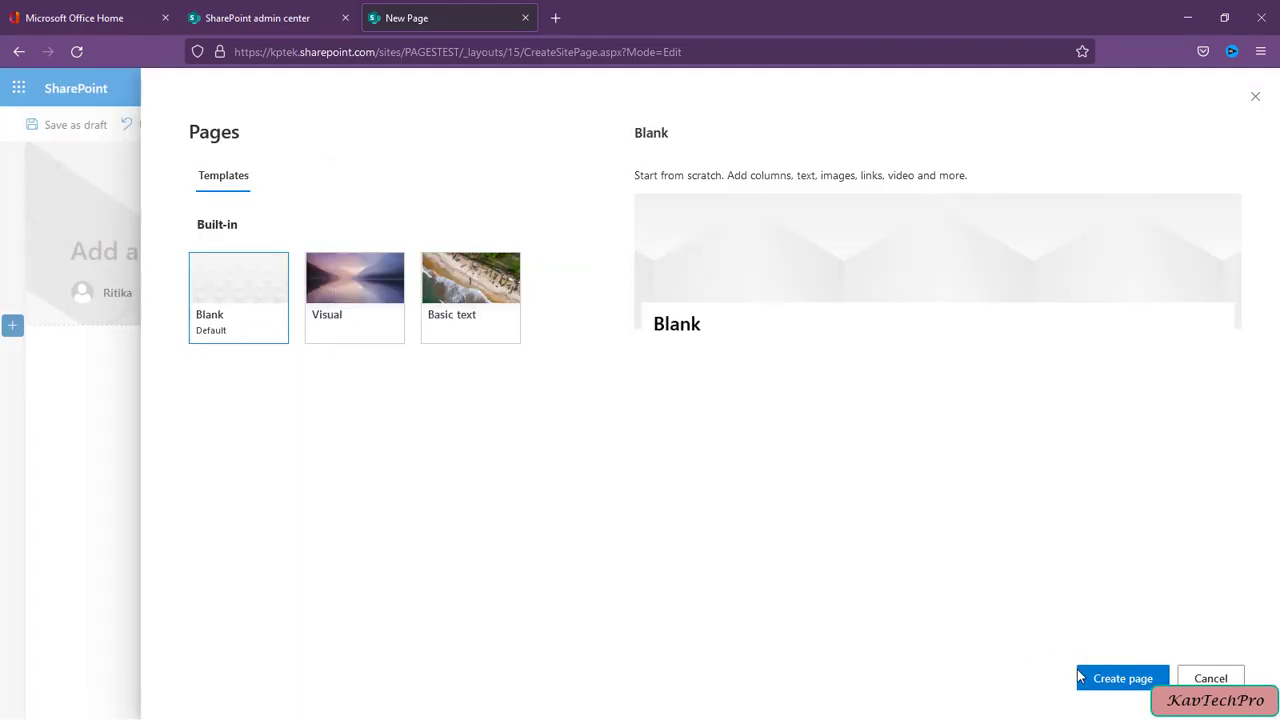
click(1115, 686)
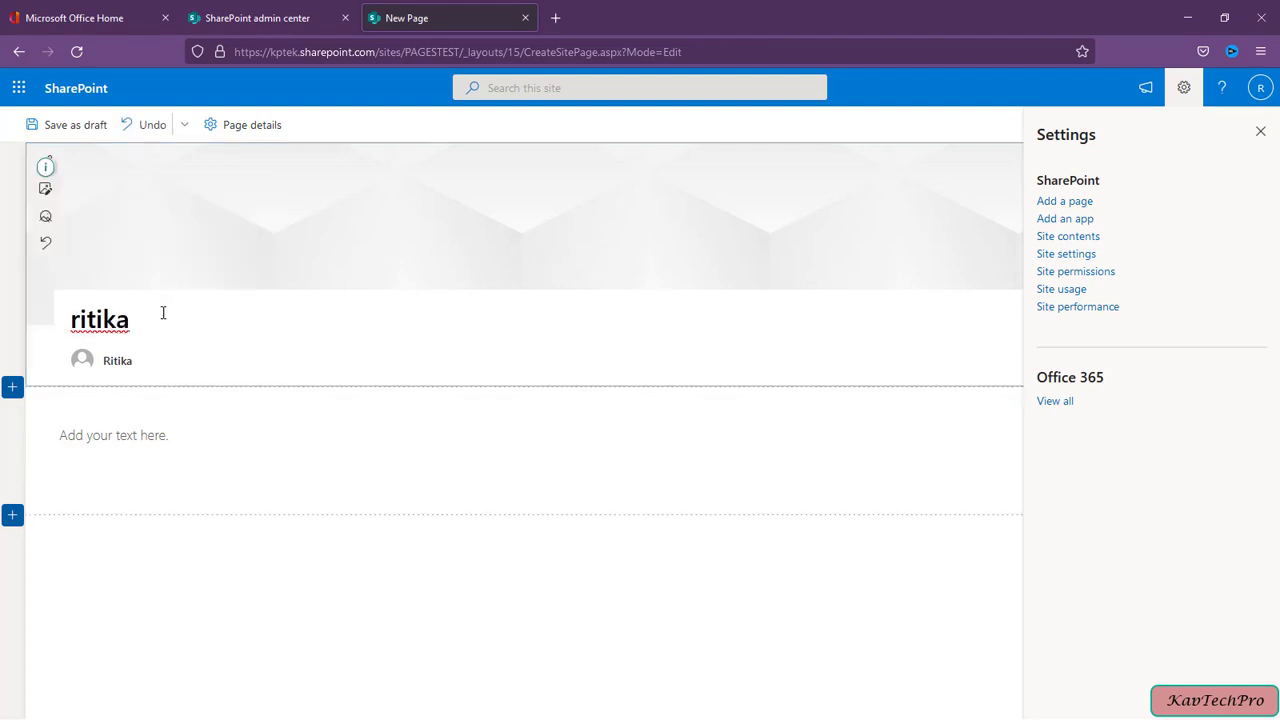
Step: Title the page 'test', try publishing it, and close the resulting permissions error
text(test)
click(1260, 132)
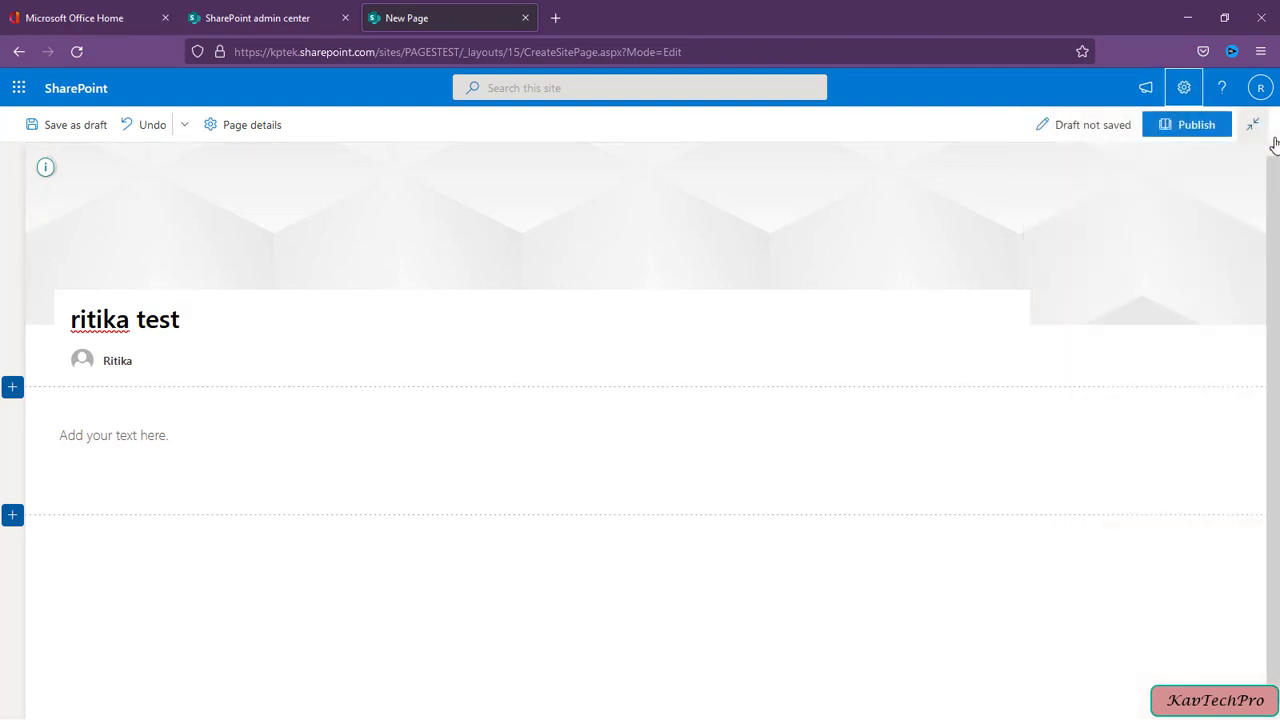
click(1191, 133)
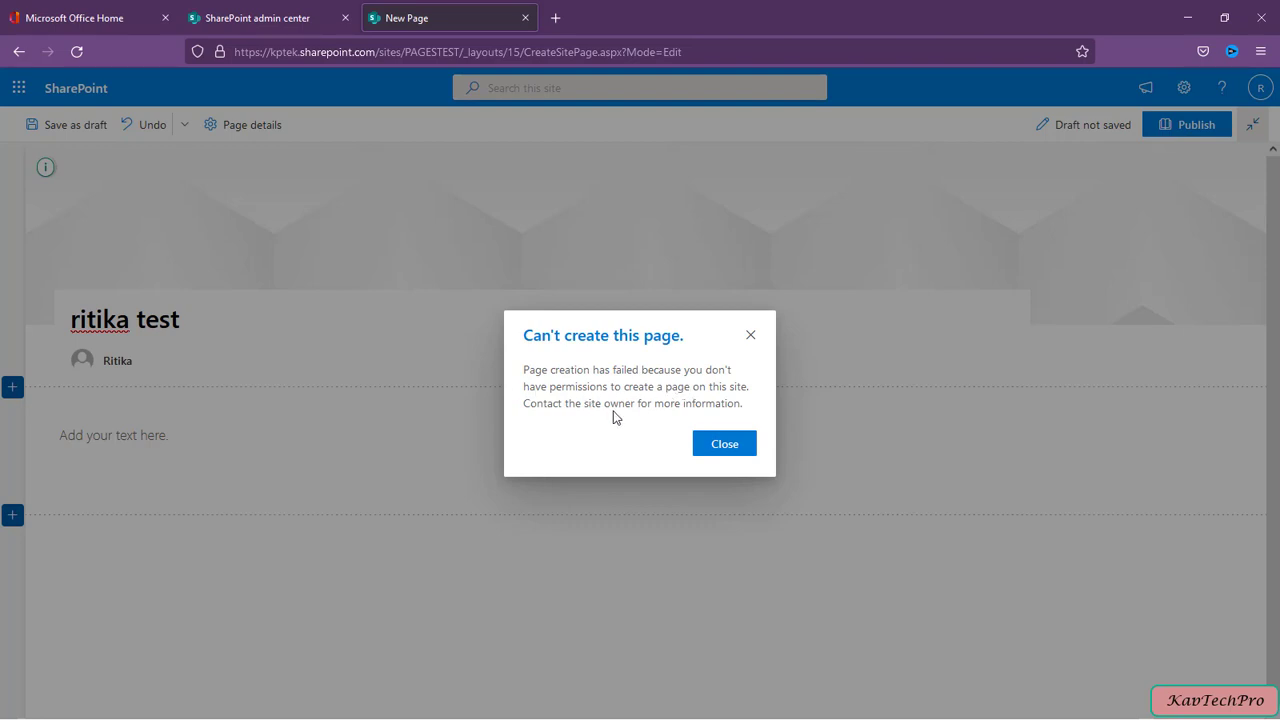
click(729, 449)
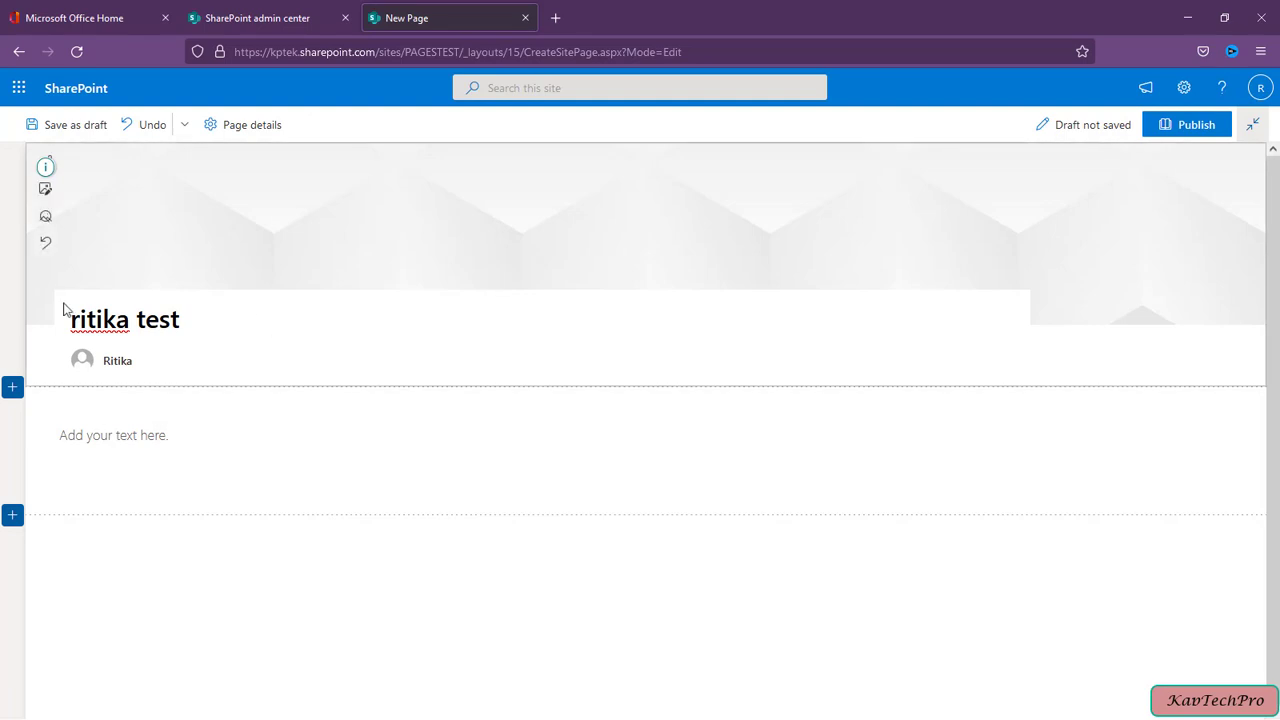